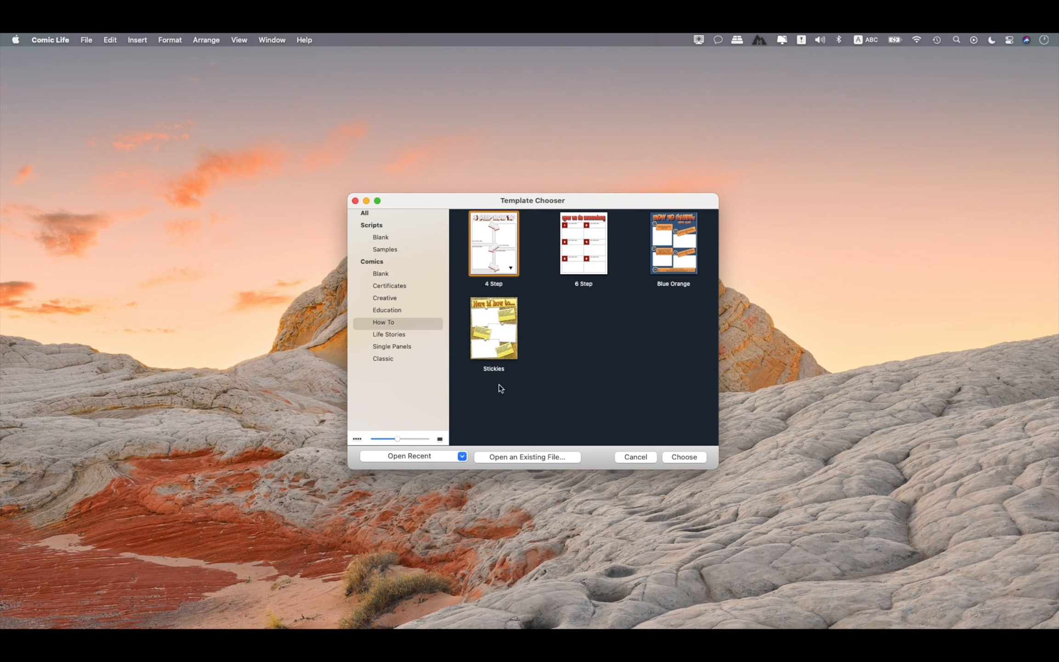
# Step: Dismiss the Chromebook notice and browse the complete collection of script and comic templates
pyautogui.click(372, 216)
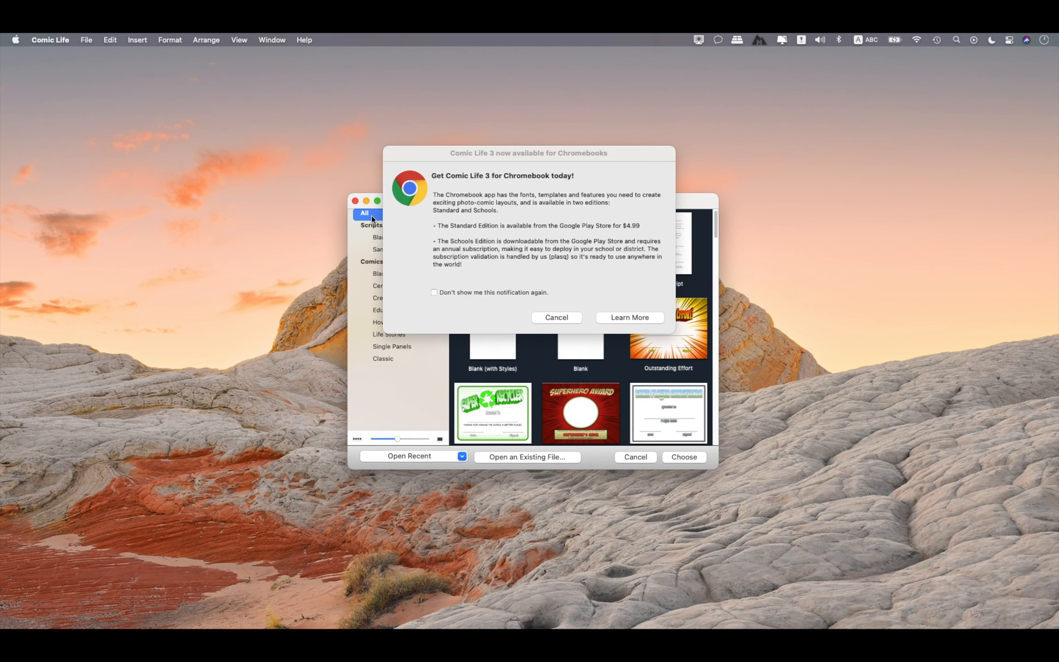
pyautogui.click(564, 317)
pyautogui.scroll(-10, 505, 306)
pyautogui.scroll(-15, 505, 306)
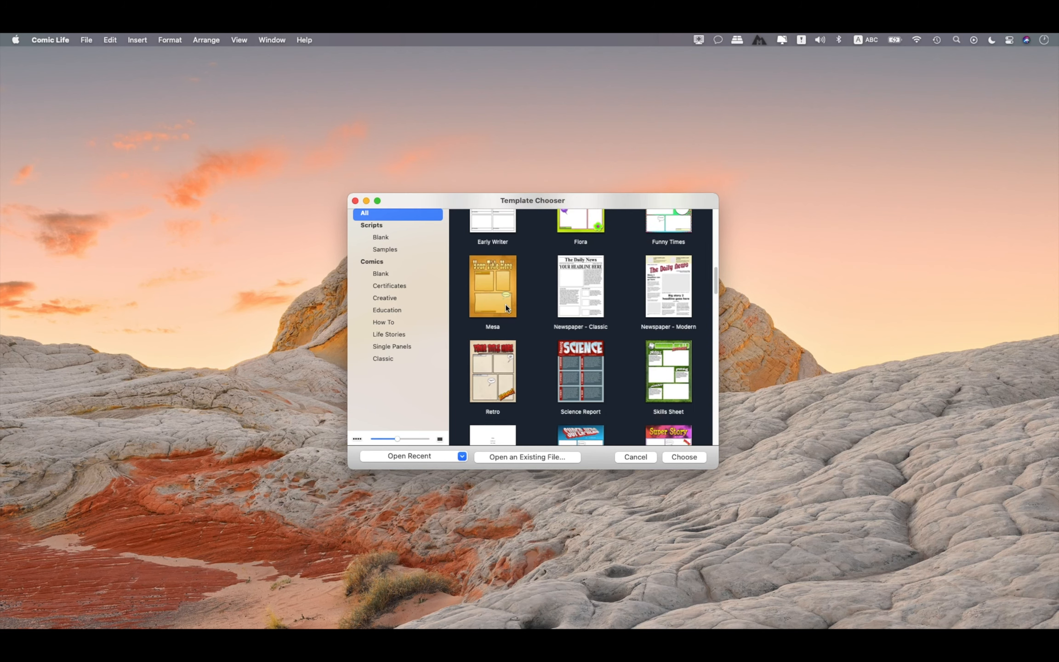
pyautogui.scroll(-15, 506, 306)
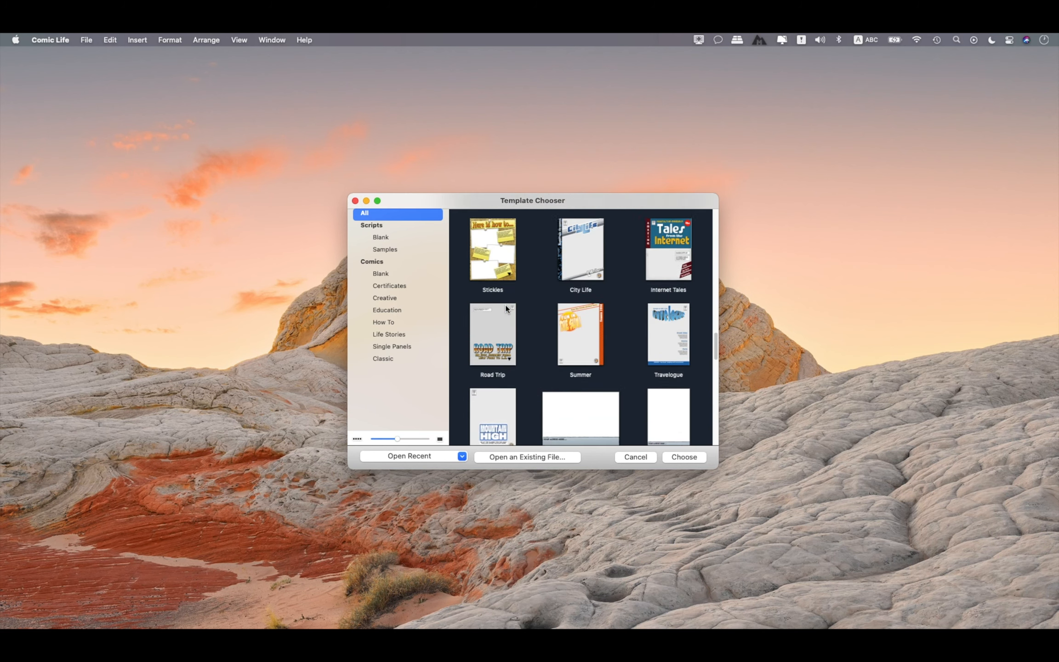
pyautogui.scroll(-5, 506, 307)
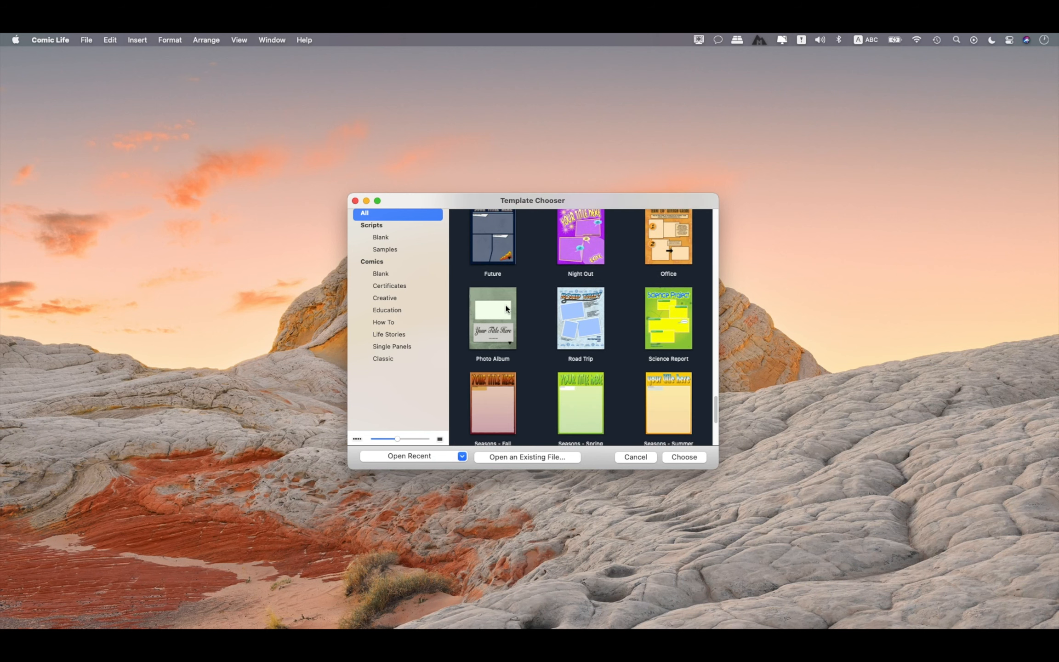
pyautogui.scroll(3, 505, 307)
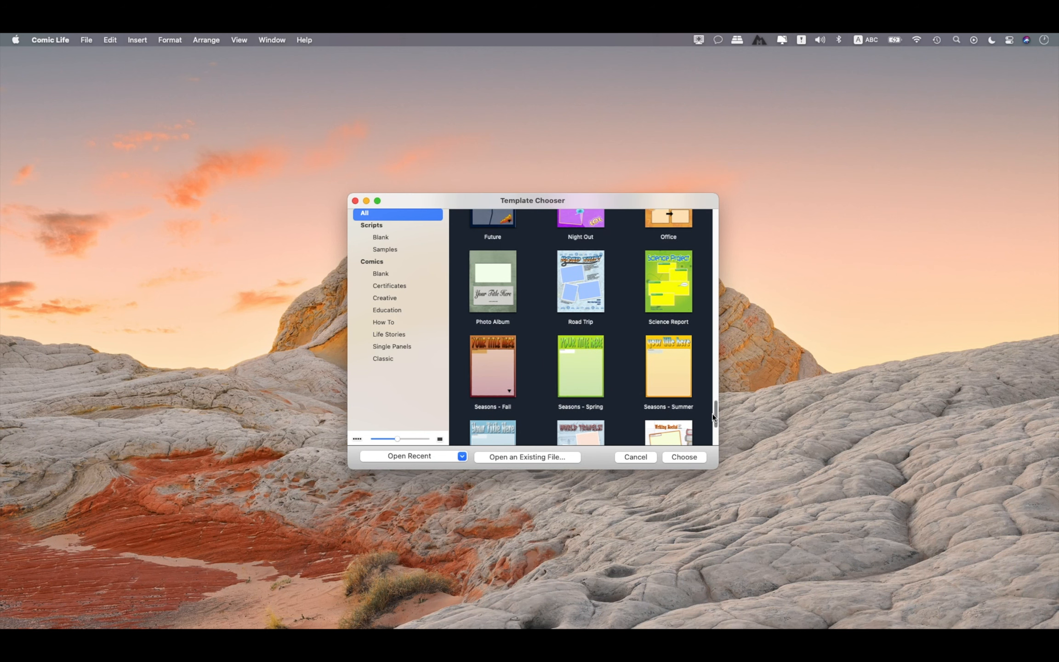
pyautogui.moveTo(715, 414); pyautogui.dragTo(713, 199)
# Step: View the program's version and licence information, then close it
pyautogui.click(65, 32)
pyautogui.click(67, 53)
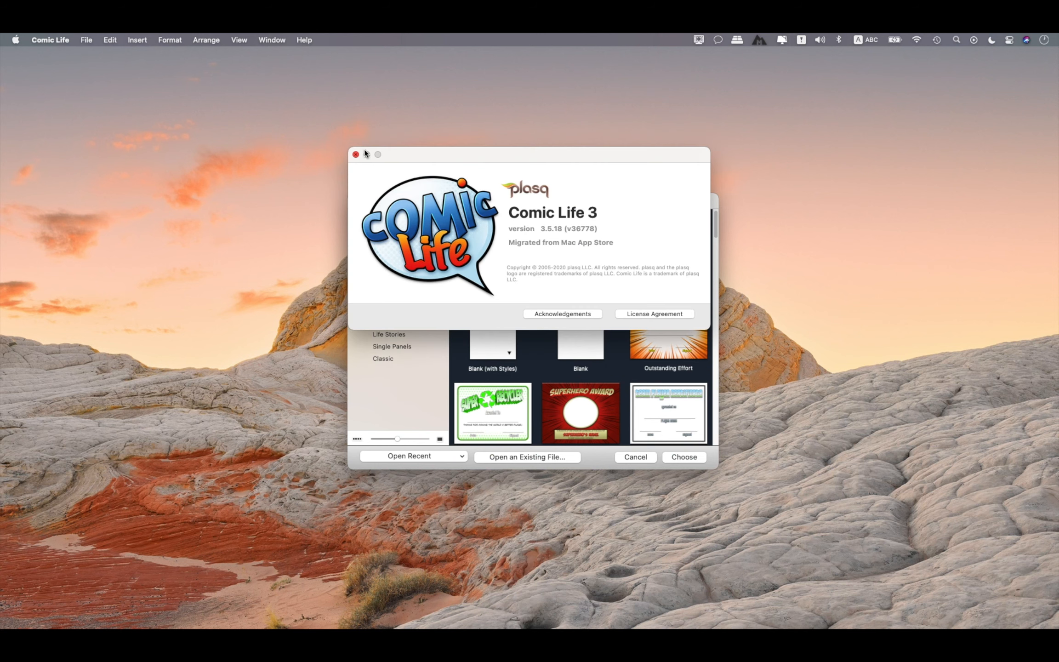
pyautogui.click(357, 154)
pyautogui.click(47, 36)
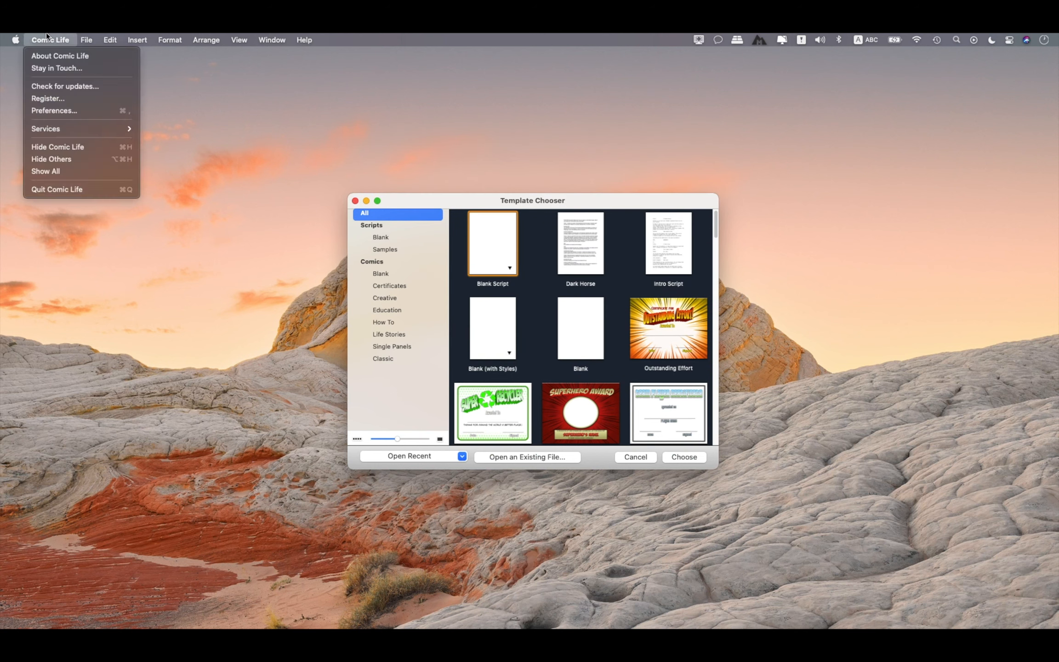
pyautogui.moveTo(86, 39)
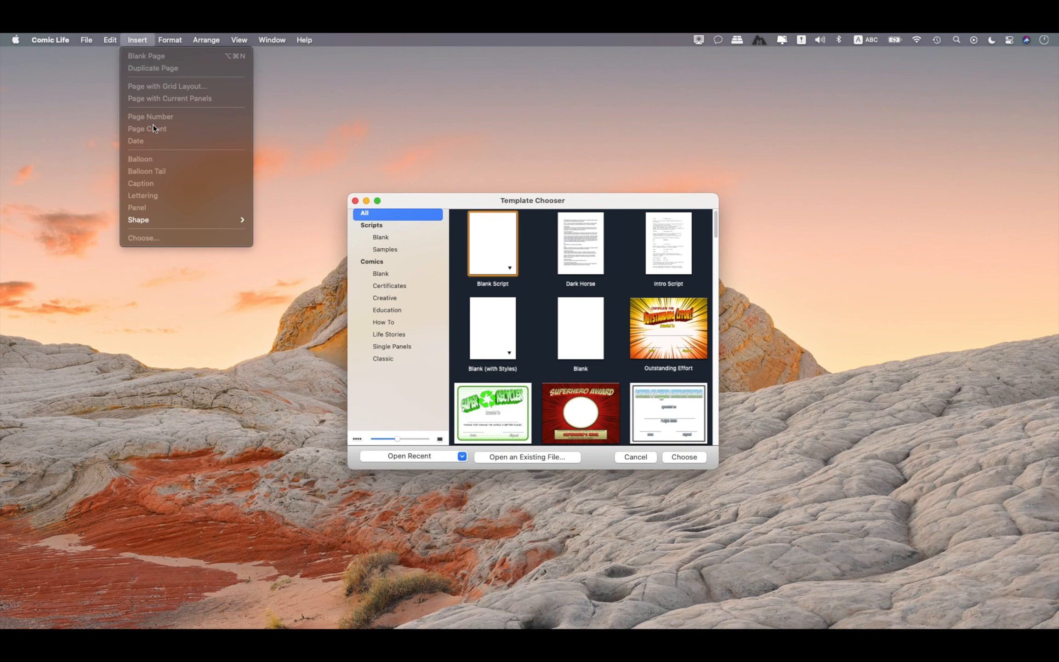
pyautogui.moveTo(170, 40)
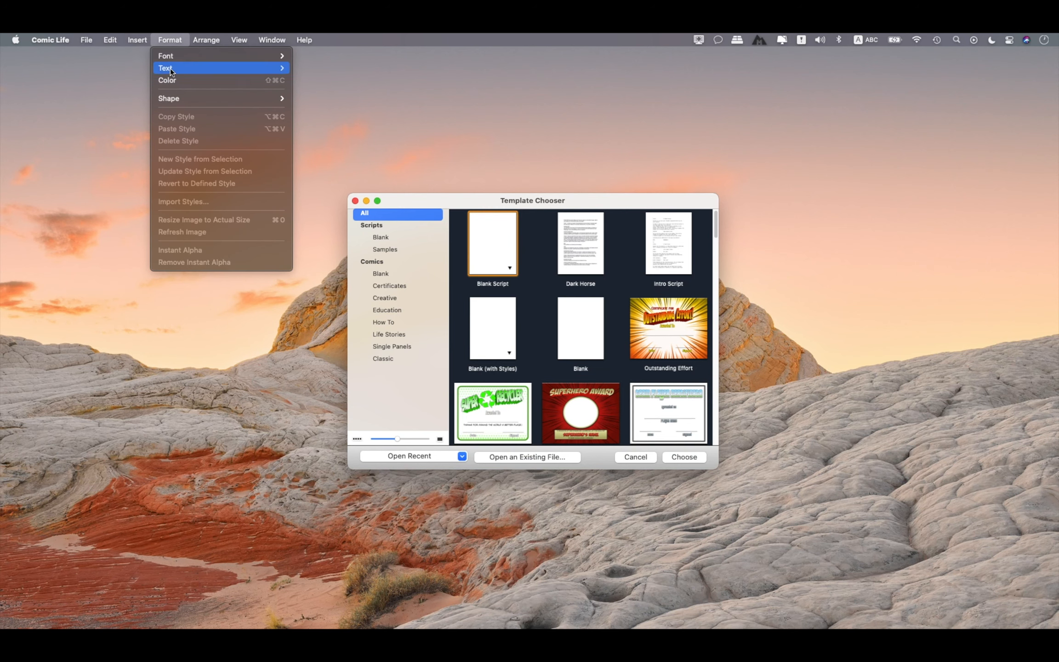
pyautogui.moveTo(171, 63)
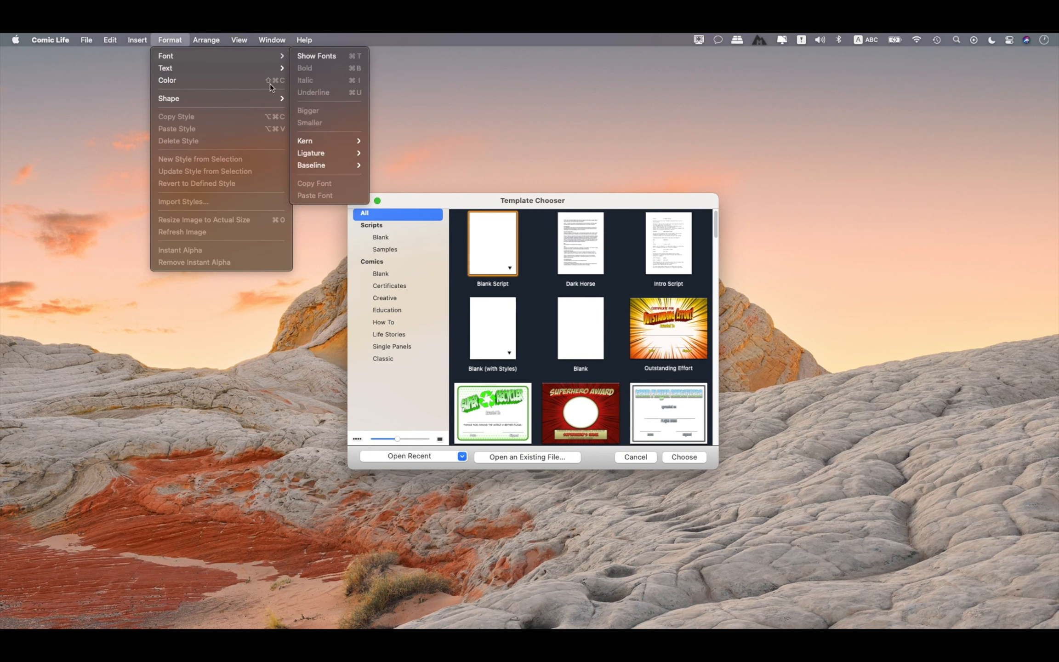
pyautogui.moveTo(217, 38)
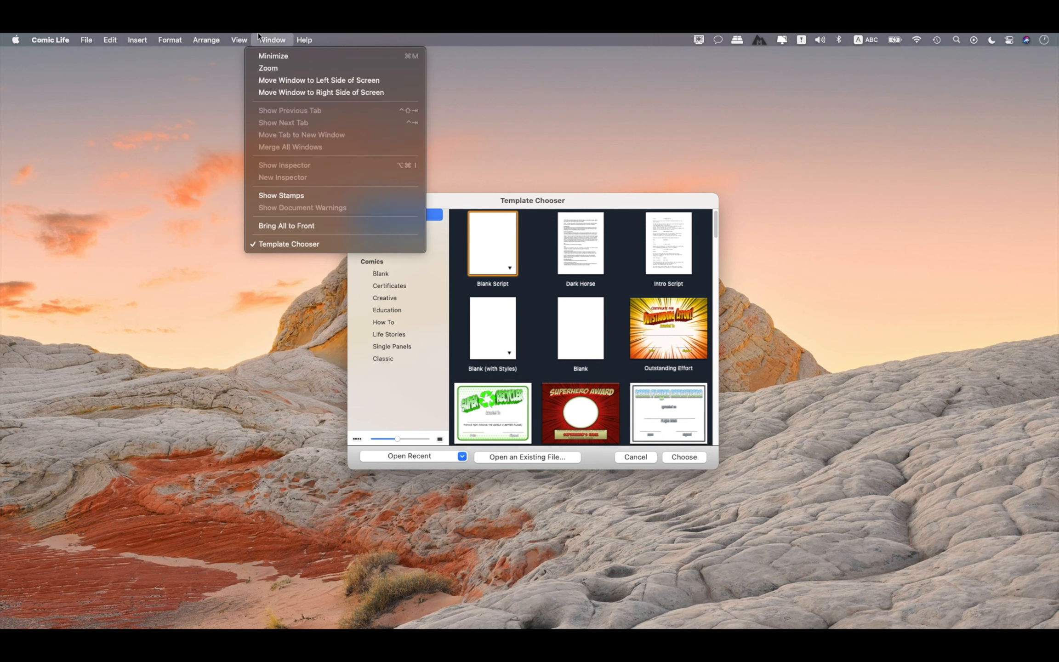
pyautogui.click(300, 39)
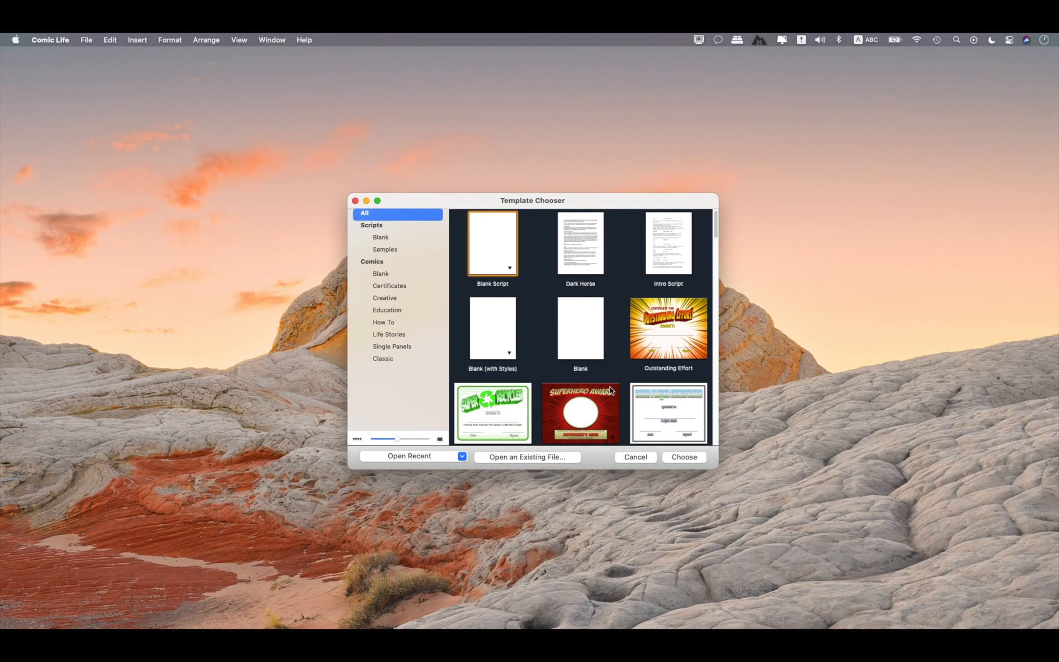
# Step: Create a document from the Trading Cards - Hero template, allowing access to the Desktop folder and denying access to Photos
pyautogui.click(664, 332)
pyautogui.scroll(-5, 663, 332)
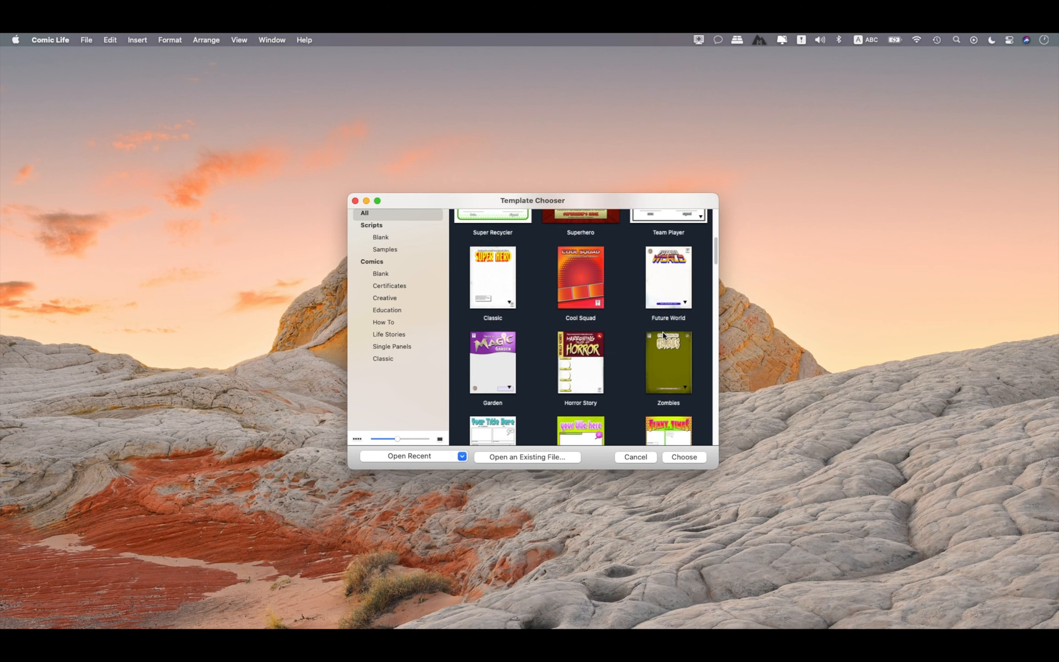
pyautogui.scroll(-6, 663, 332)
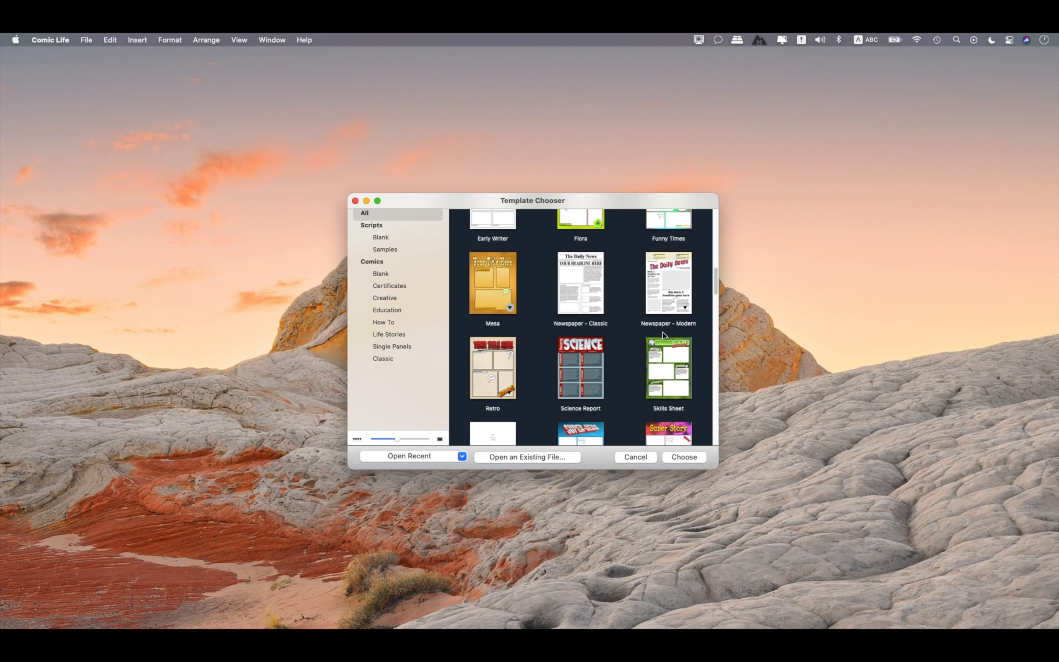
pyautogui.scroll(-8, 663, 332)
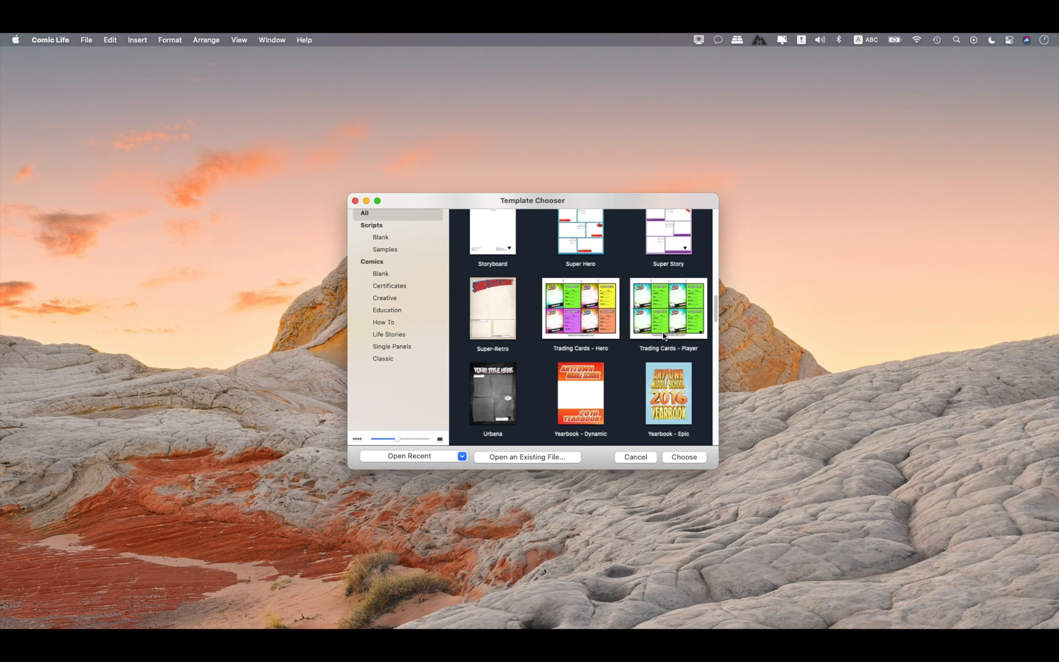
pyautogui.scroll(-2, 663, 336)
pyautogui.scroll(4, 626, 337)
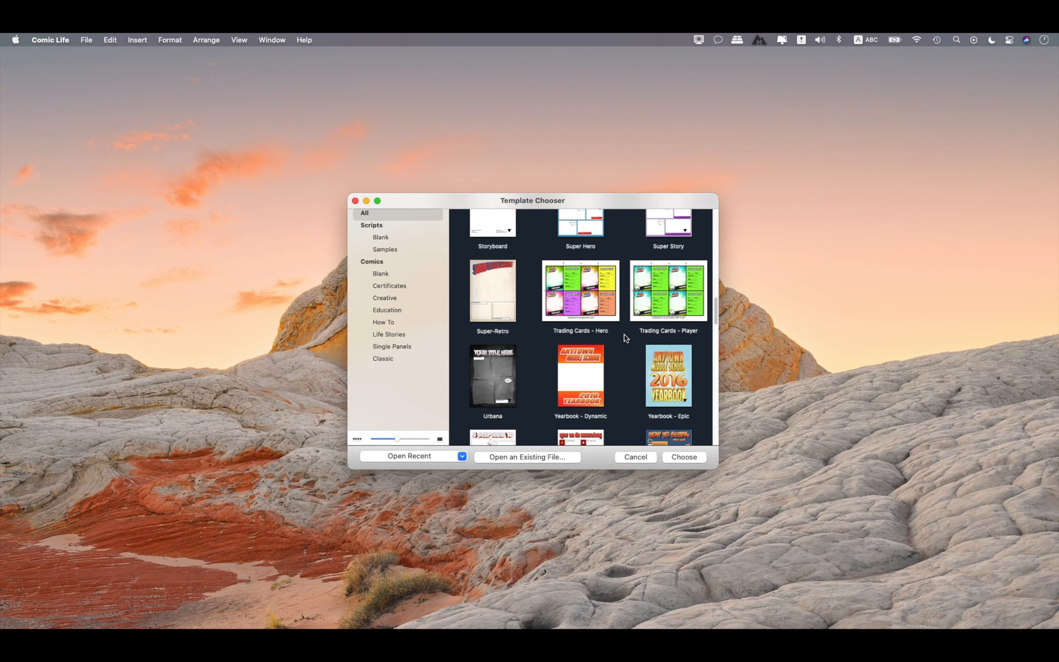
pyautogui.click(600, 318)
pyautogui.click(675, 458)
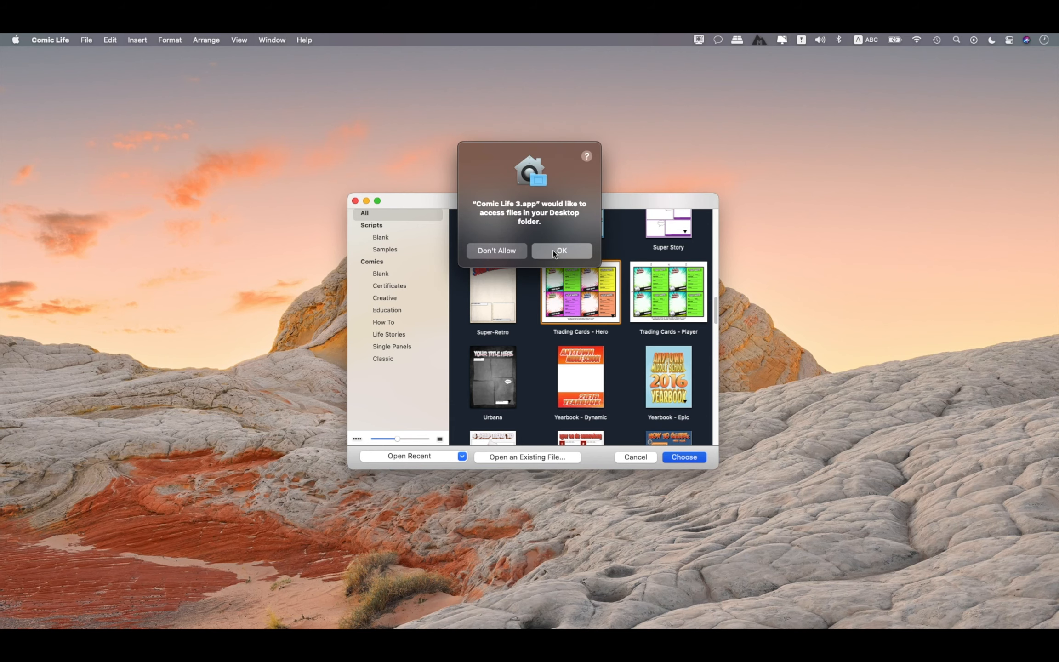
pyautogui.click(553, 250)
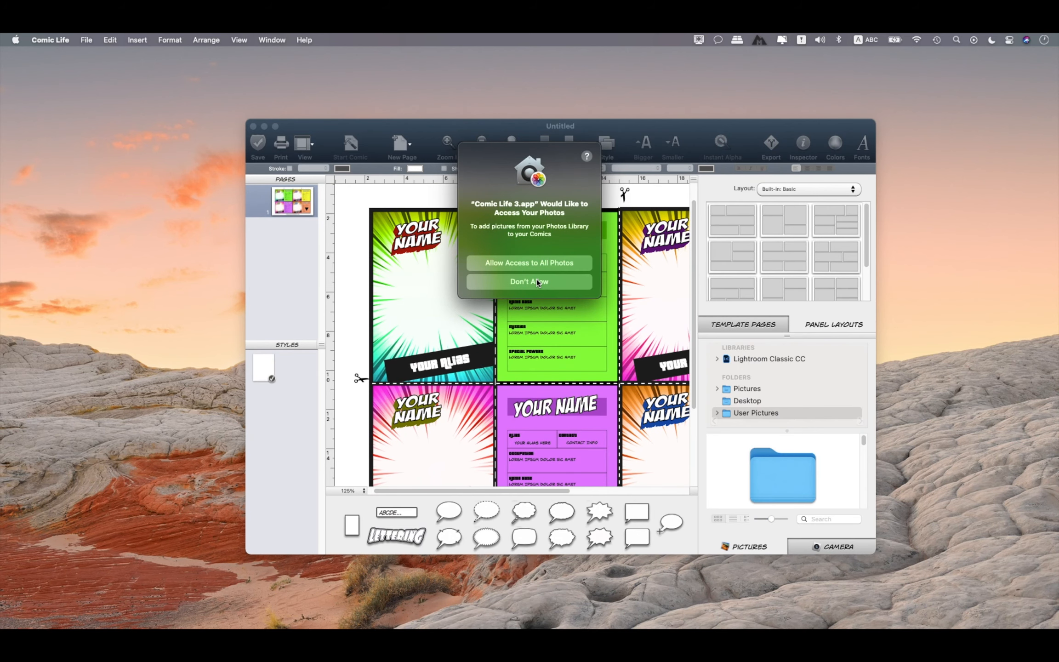
pyautogui.click(537, 282)
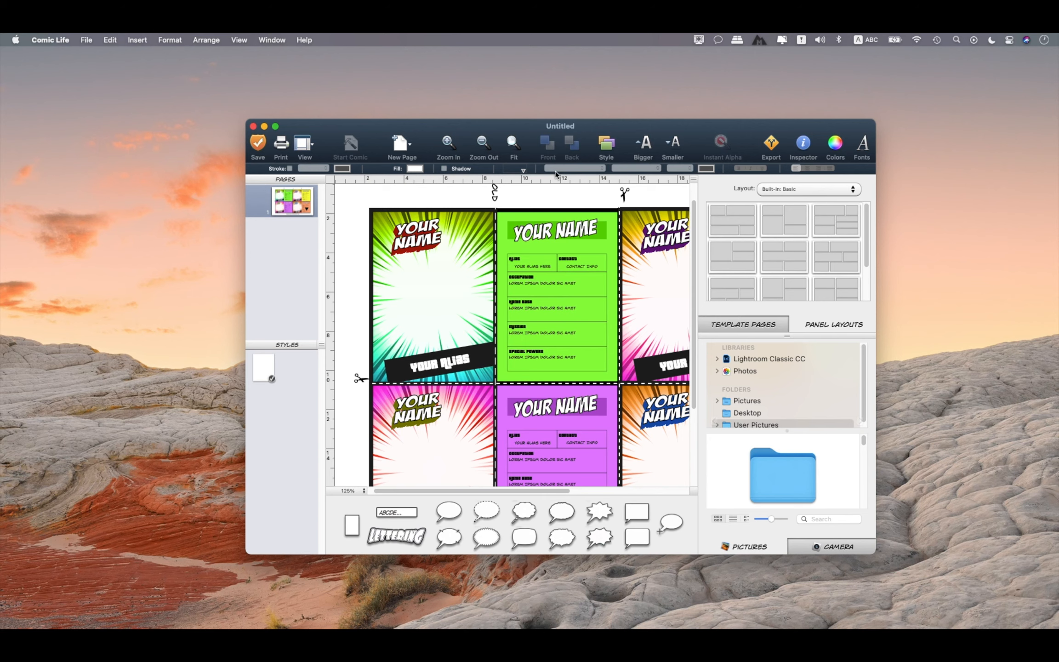
pyautogui.moveTo(593, 127); pyautogui.dragTo(575, 111)
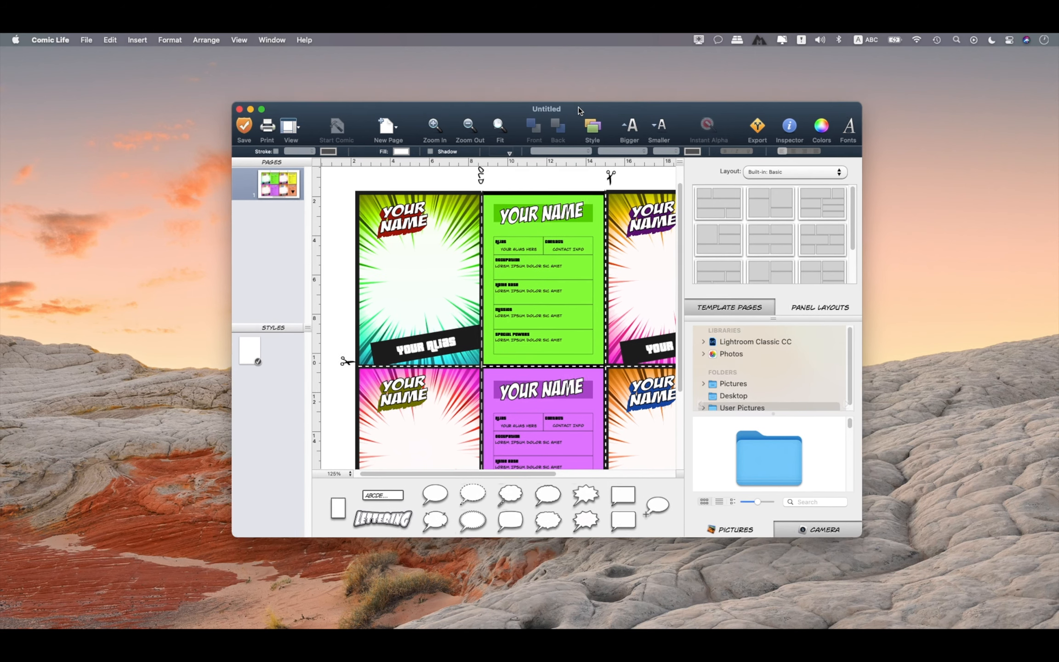
pyautogui.click(242, 137)
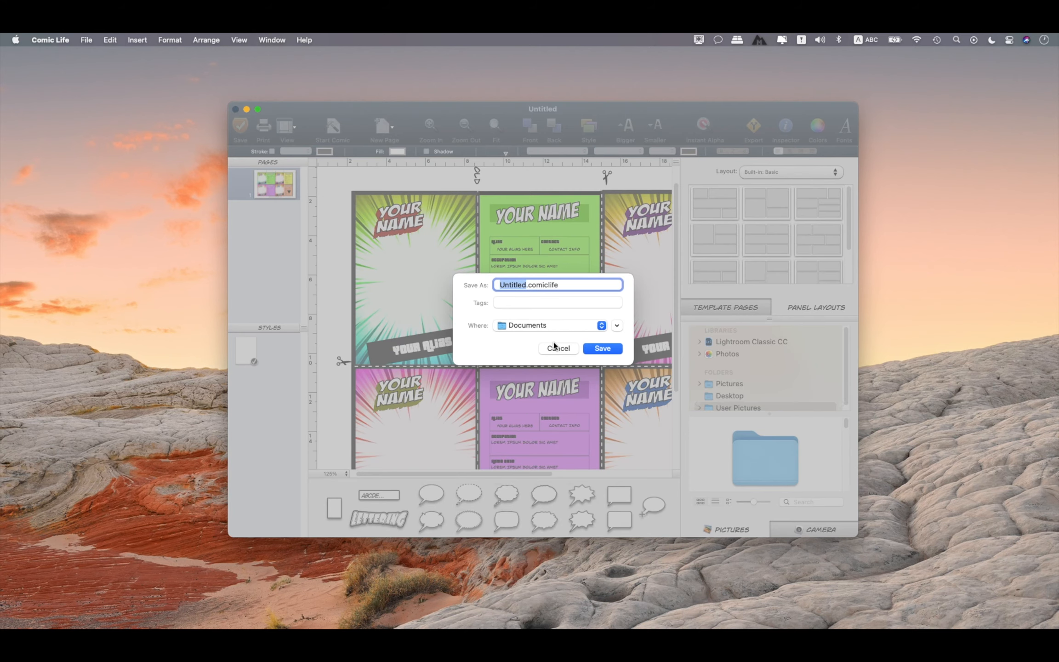
pyautogui.click(560, 349)
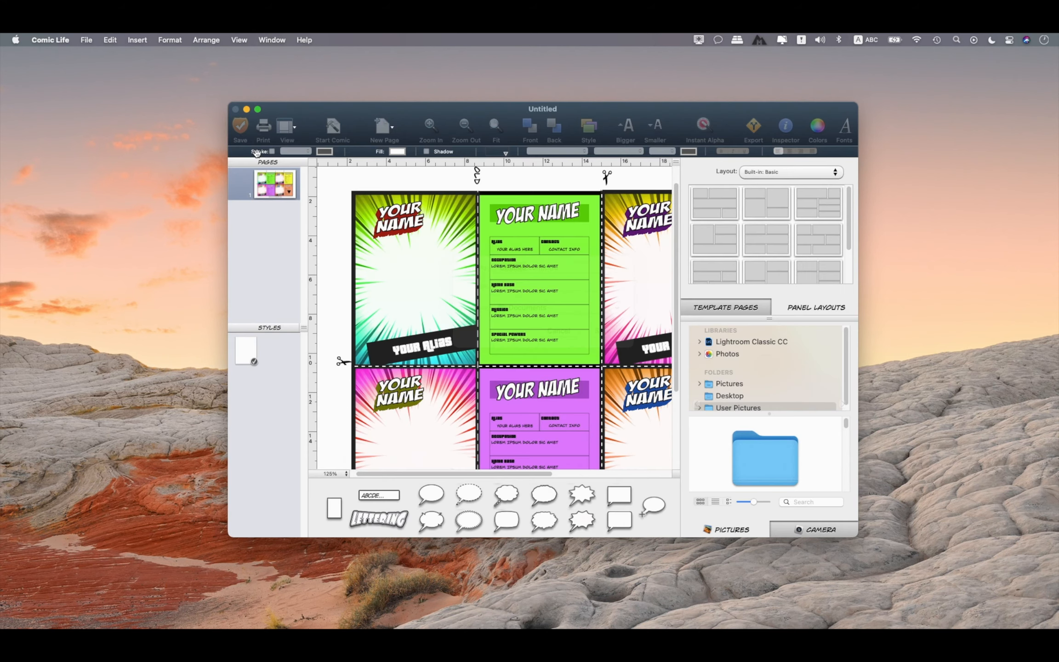
pyautogui.click(295, 131)
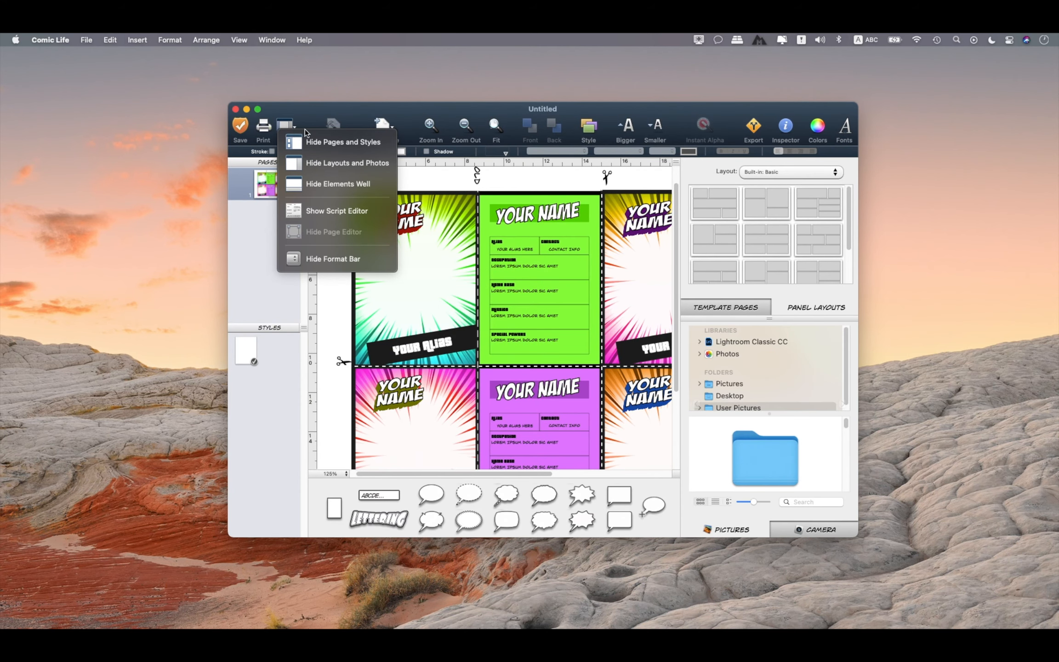
pyautogui.click(315, 125)
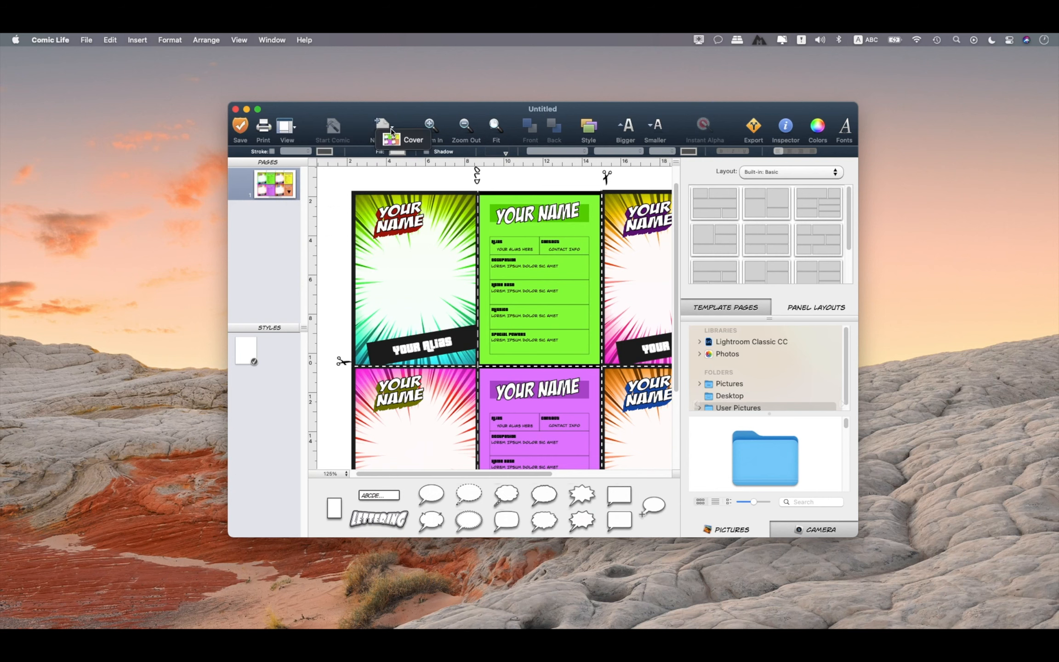
pyautogui.click(430, 126)
pyautogui.click(465, 126)
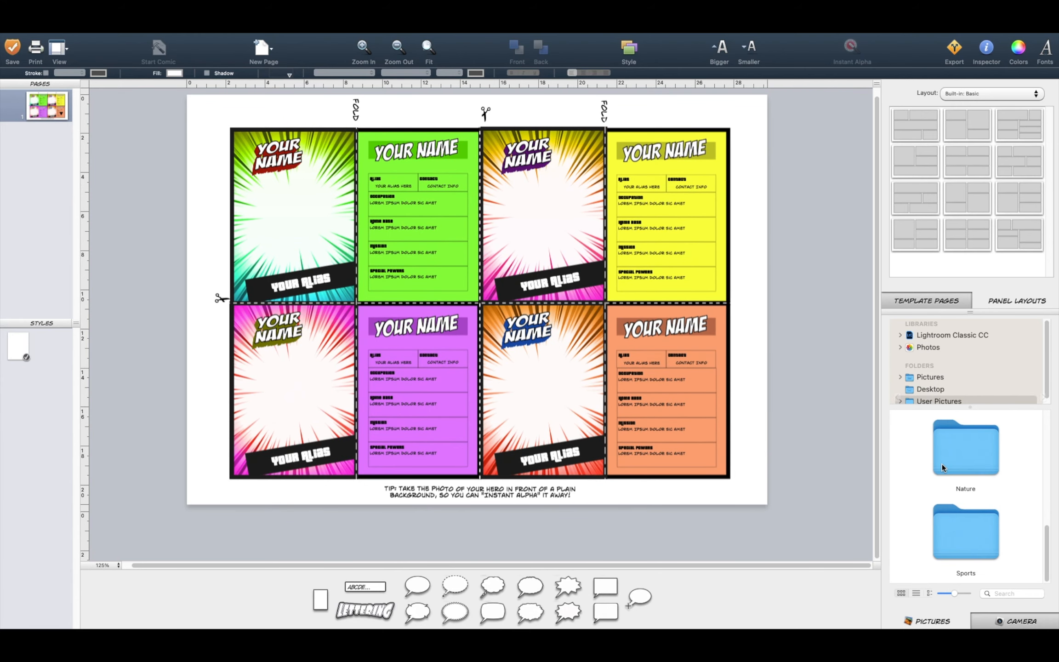
# Step: Open the Animals folder in User Pictures and place Eagle.tif in the orange card's picture panel on the lower row
pyautogui.doubleClick(948, 463)
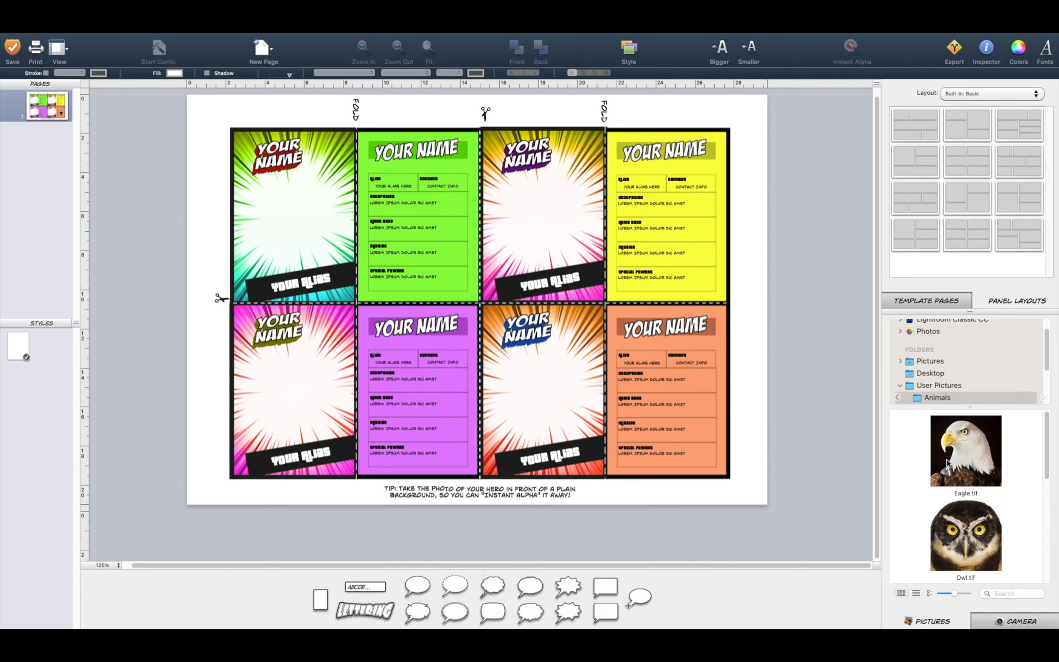
pyautogui.click(948, 463)
pyautogui.moveTo(950, 465); pyautogui.dragTo(601, 429)
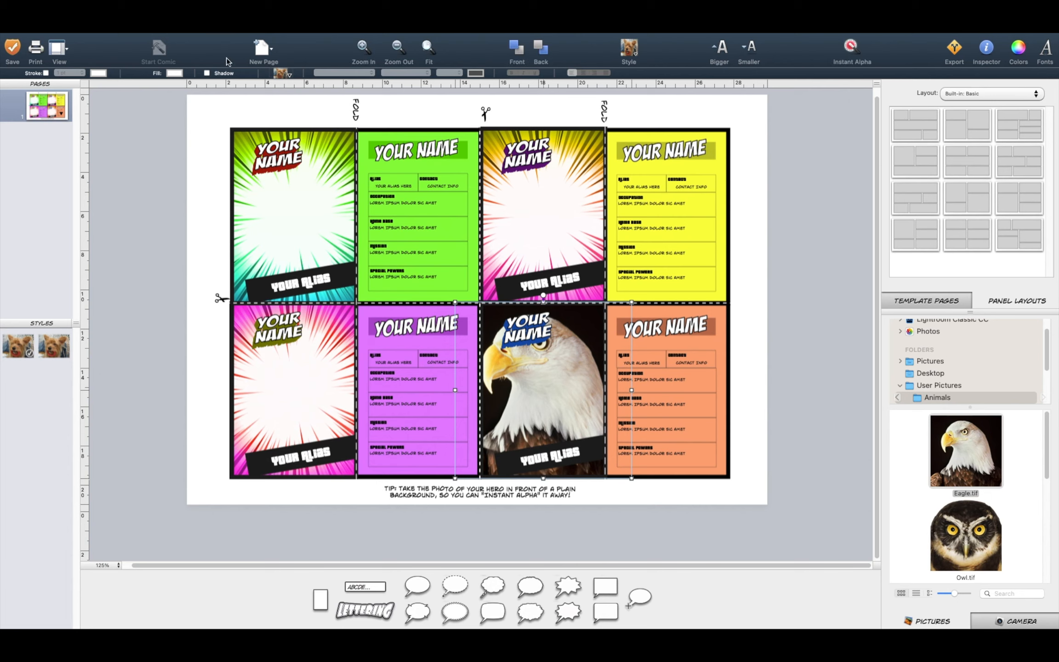
# Step: Send the eagle picture behind the card's background and apply the second picture style to it
pyautogui.click(518, 48)
pyautogui.click(535, 51)
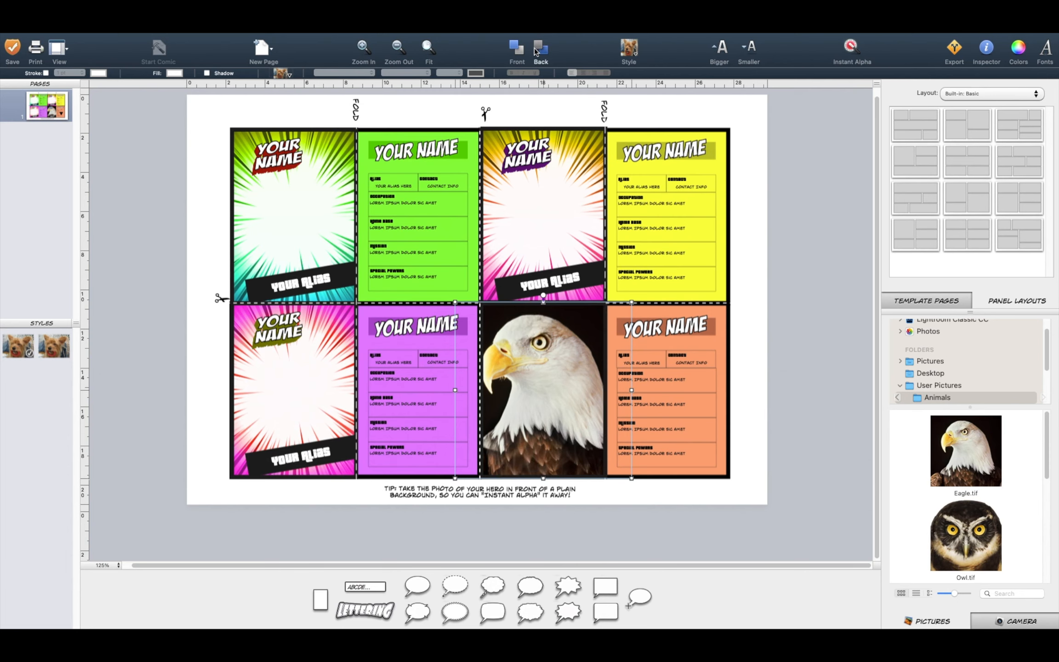
pyautogui.click(628, 50)
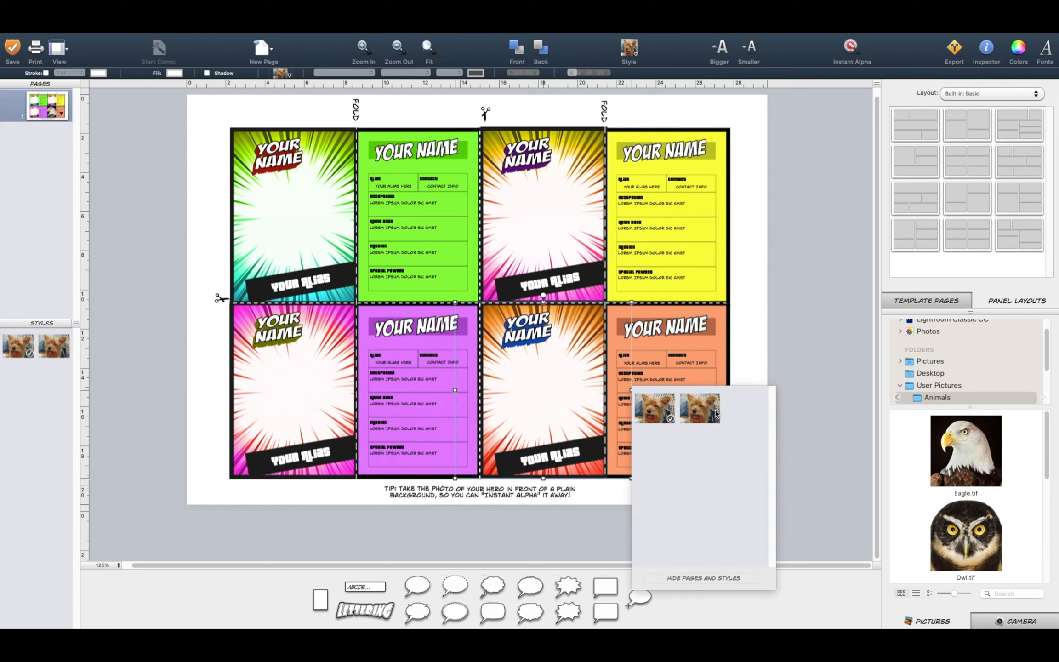
pyautogui.click(714, 413)
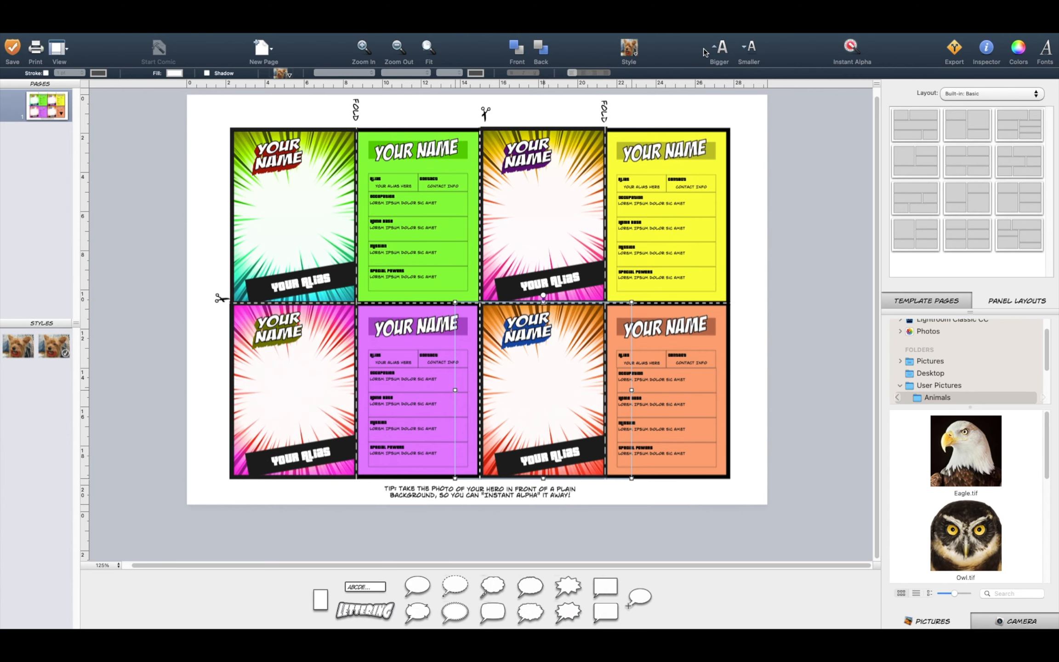
# Step: Start Instant Alpha on the eagle picture, and place a speech balloon over the picture's lower left part
pyautogui.click(852, 49)
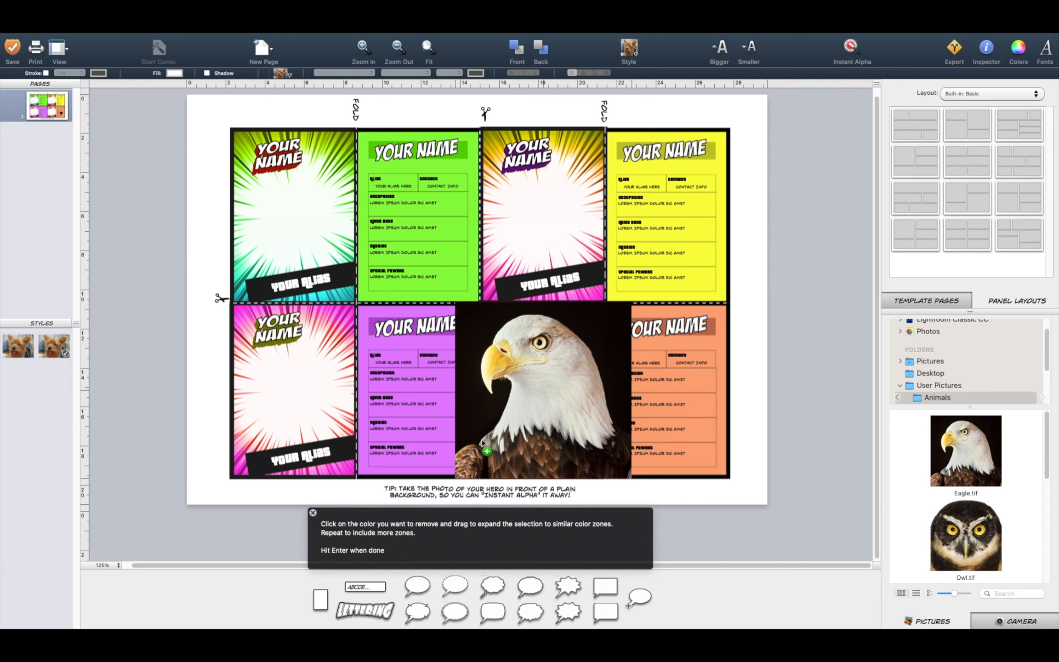
pyautogui.moveTo(482, 442); pyautogui.dragTo(481, 440)
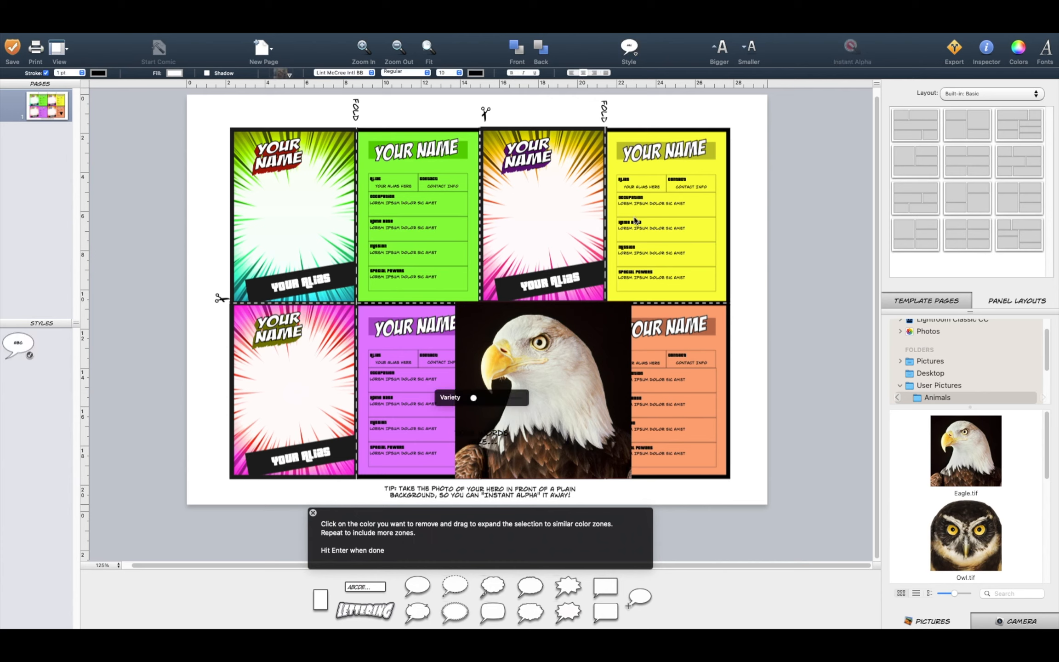
pyautogui.click(515, 48)
pyautogui.click(547, 48)
# Step: Open the export settings and examine the PDF options for image limit and page range
pyautogui.click(954, 49)
pyautogui.click(511, 304)
pyautogui.click(557, 316)
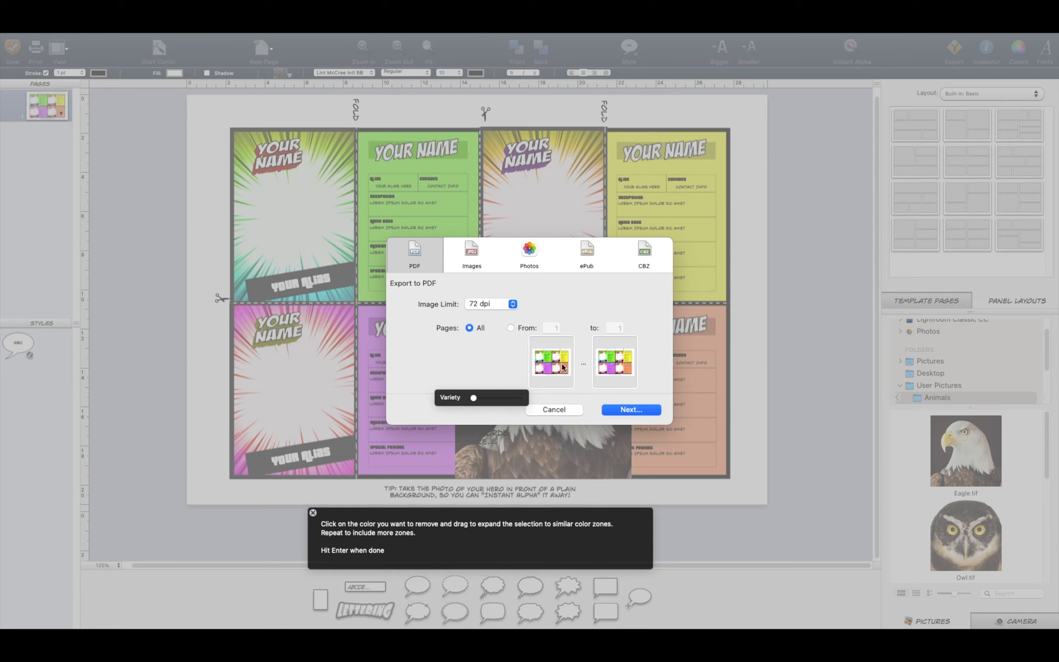
pyautogui.moveTo(475, 398)
pyautogui.mouseDown()
pyautogui.moveTo(503, 396)
pyautogui.moveTo(467, 399)
pyautogui.mouseUp()
# Step: Examine the image export options for format, resolution and quality, and open the Photos export settings
pyautogui.click(470, 263)
pyautogui.click(494, 298)
pyautogui.click(501, 299)
pyautogui.click(505, 312)
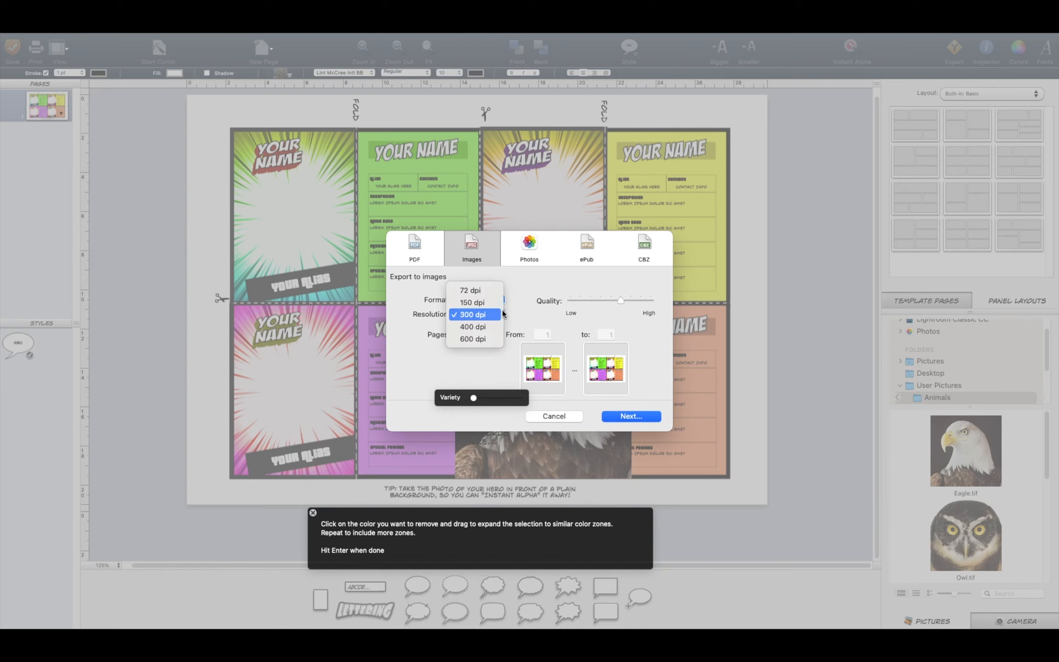
pyautogui.click(525, 288)
pyautogui.moveTo(621, 301)
pyautogui.mouseDown()
pyautogui.moveTo(651, 301)
pyautogui.moveTo(600, 302)
pyautogui.moveTo(611, 301)
pyautogui.mouseUp()
pyautogui.click(543, 253)
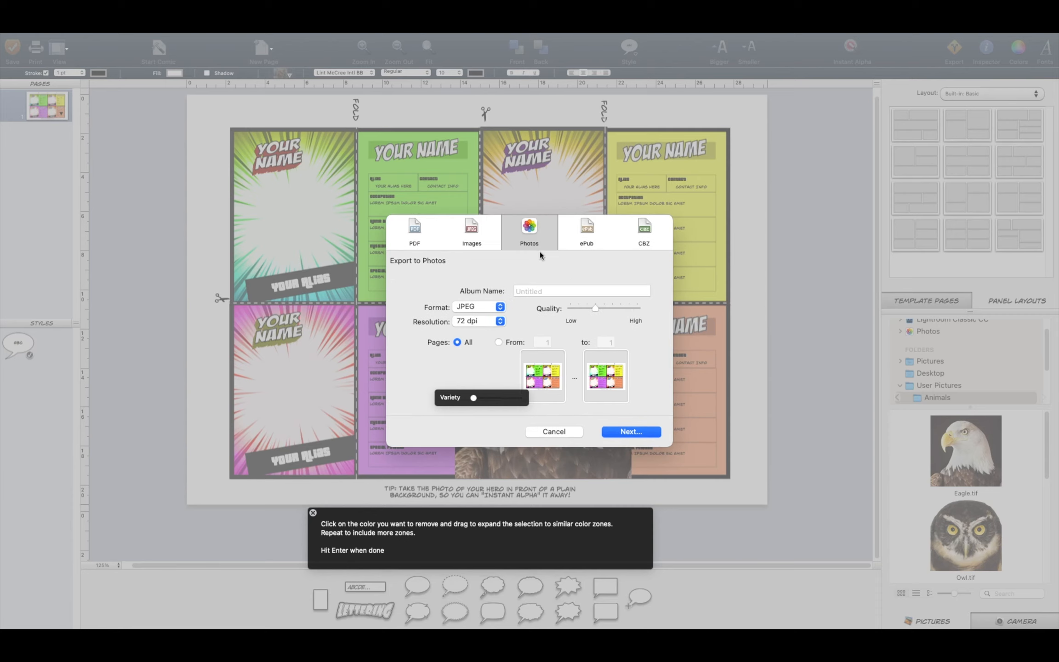
# Step: Examine the file format and resolution choices for exporting to Photos, keeping JPEG at 72 dpi
pyautogui.click(500, 305)
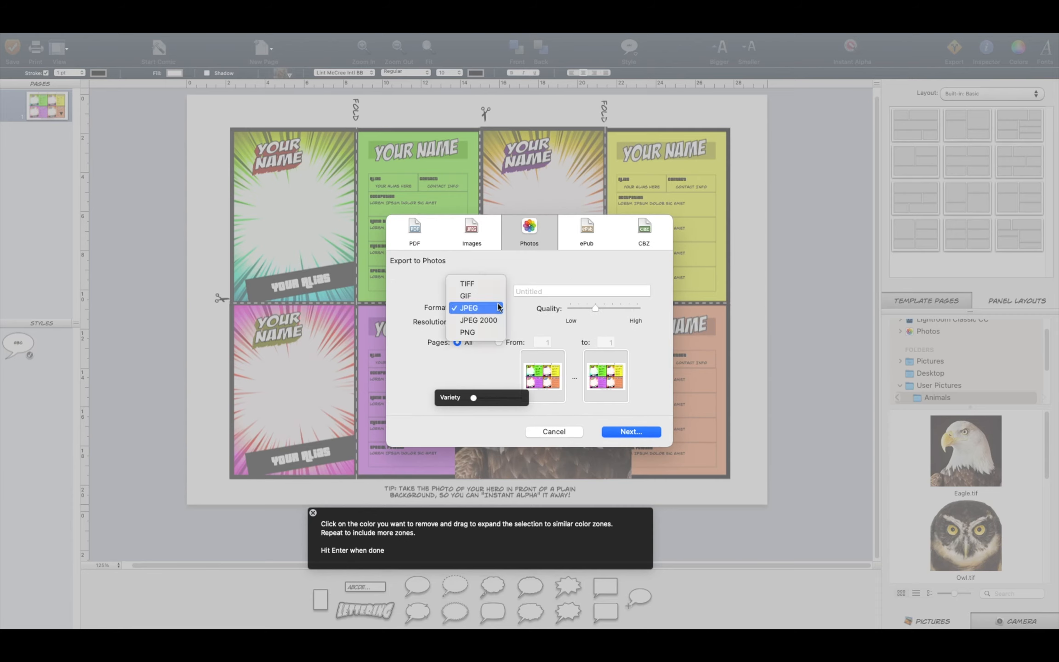
pyautogui.click(522, 324)
pyautogui.click(505, 319)
pyautogui.click(508, 316)
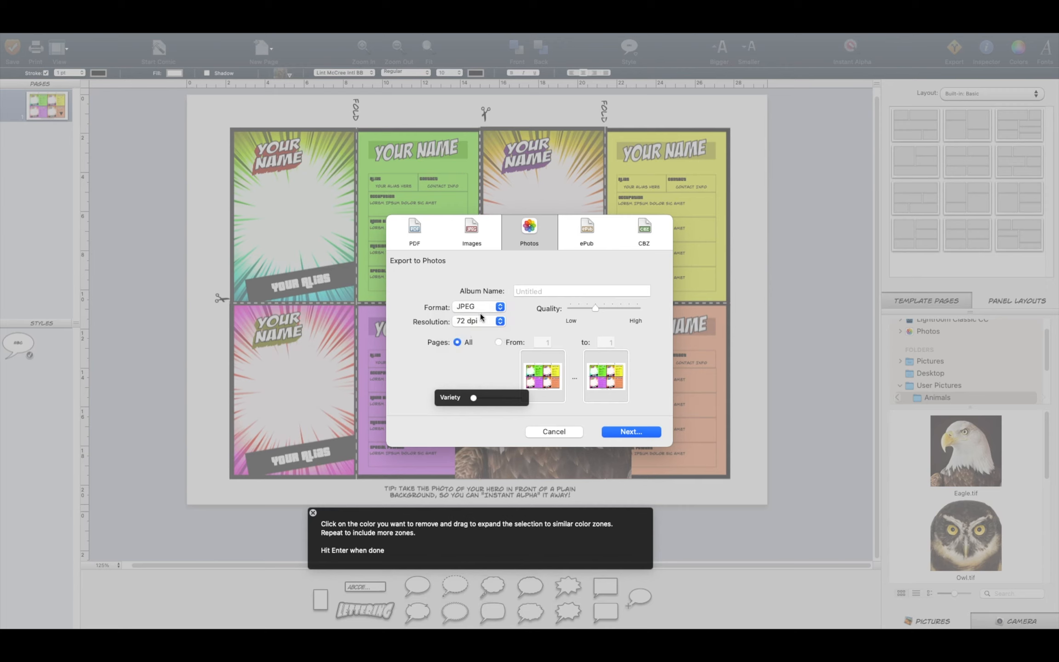
# Step: Examine the ePub and CBZ export settings, proceed to the CBZ file-saving options, and cancel the export
pyautogui.click(574, 244)
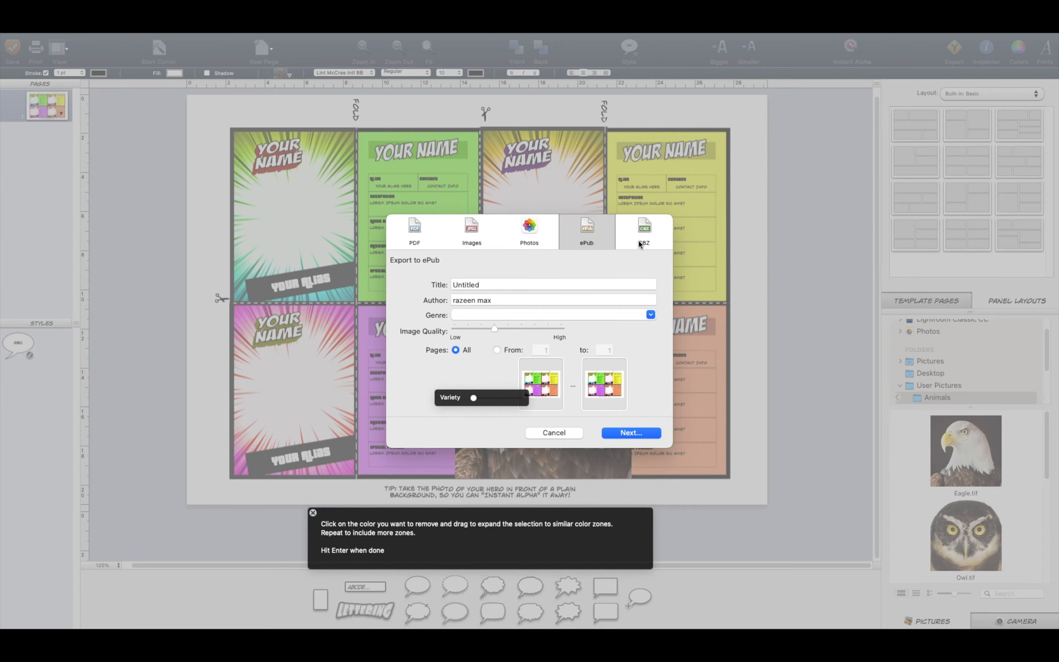
pyautogui.click(646, 317)
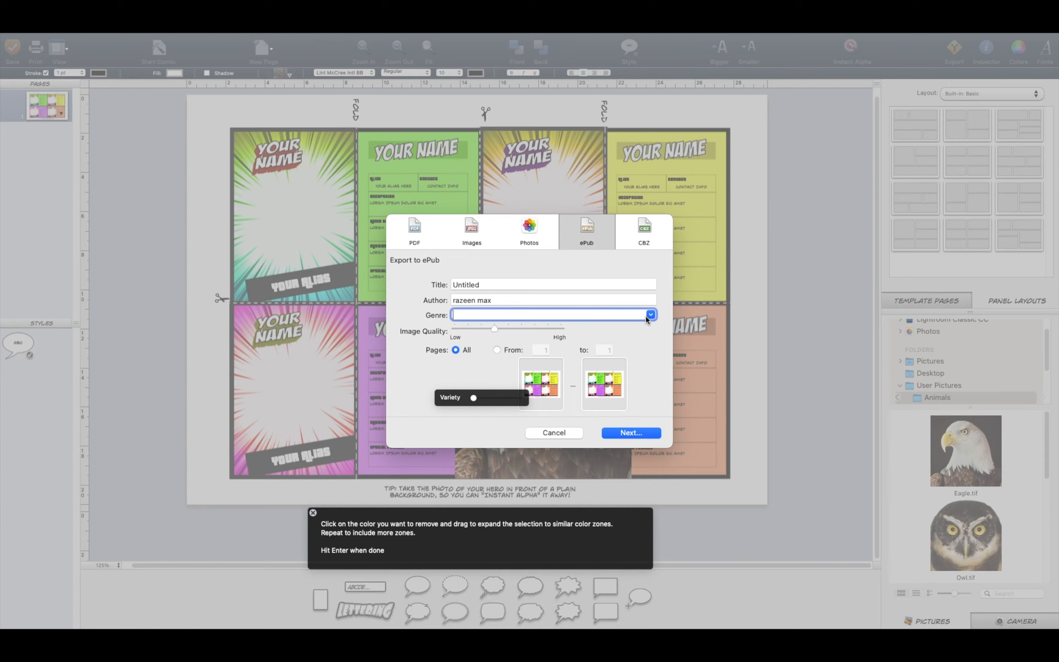
pyautogui.click(646, 240)
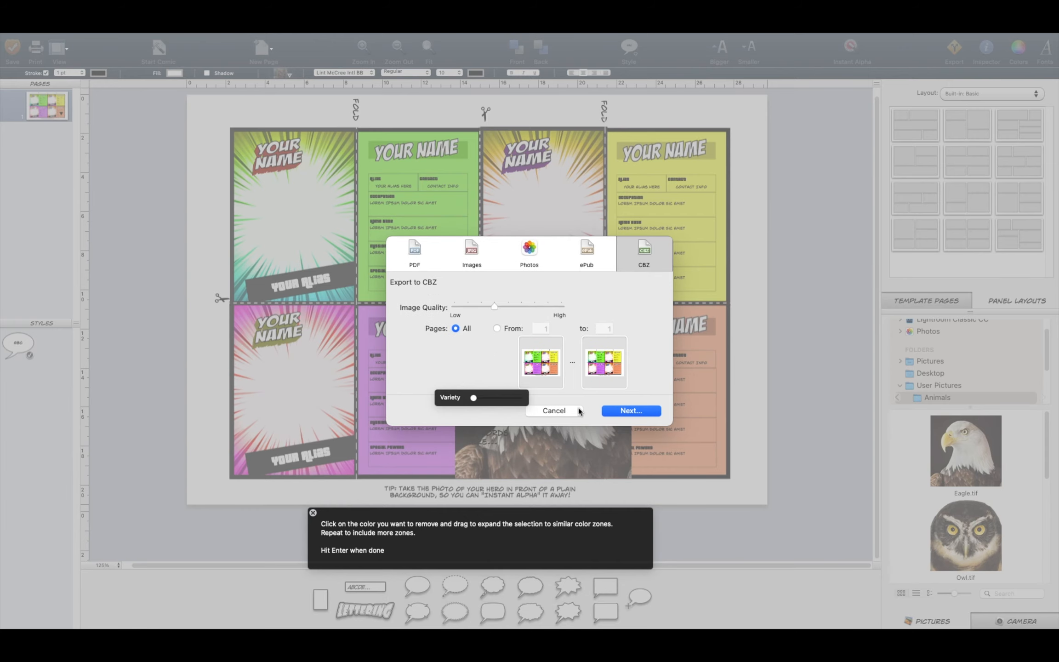
pyautogui.click(625, 412)
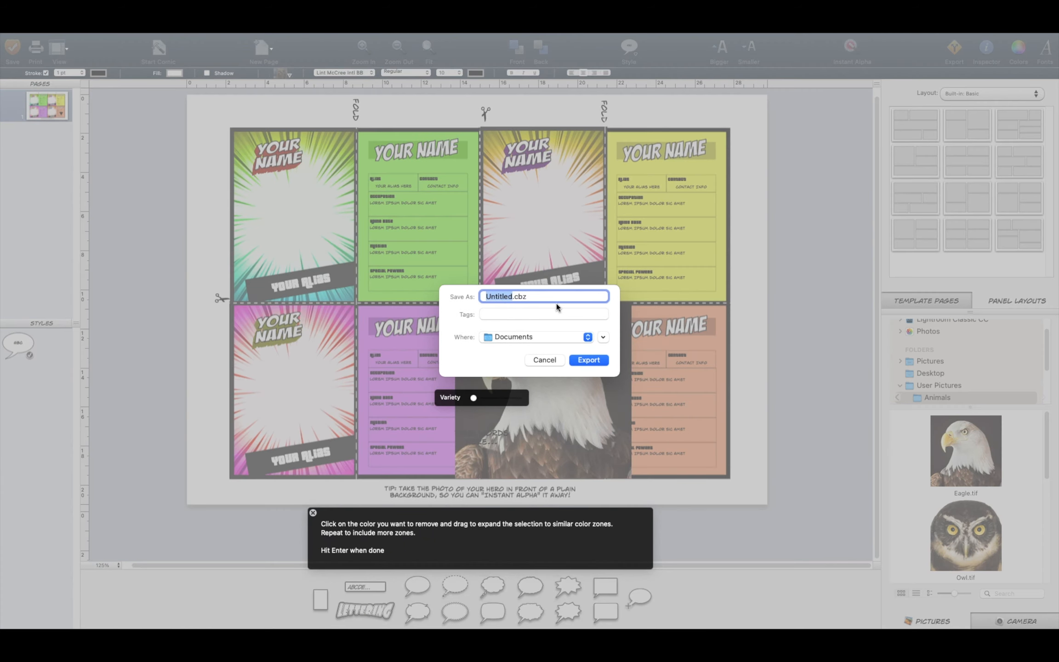
pyautogui.click(544, 360)
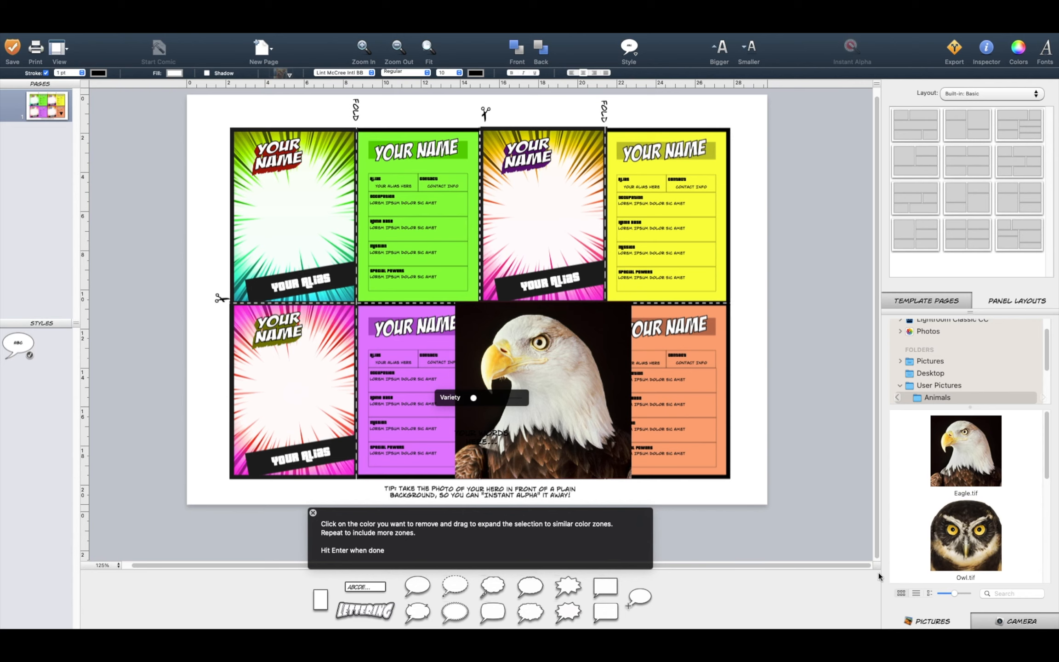
# Step: Look through the picture source folders and display the document's template pages
pyautogui.scroll(-5, 1035, 465)
pyautogui.scroll(4, 1033, 463)
pyautogui.scroll(2, 1032, 463)
pyautogui.scroll(1, 1003, 383)
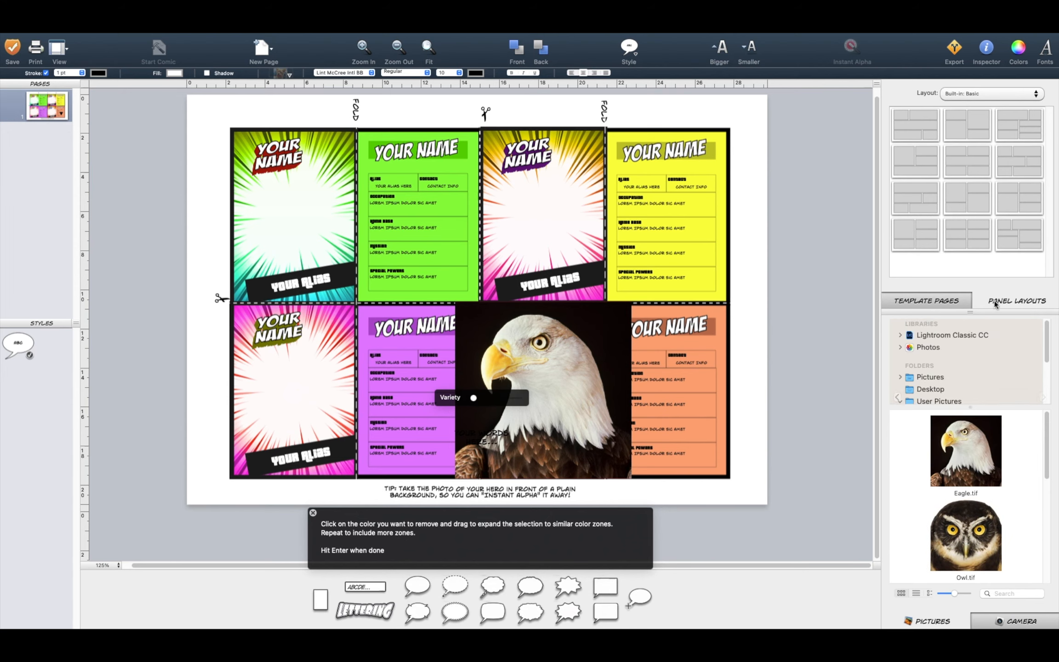
pyautogui.click(924, 301)
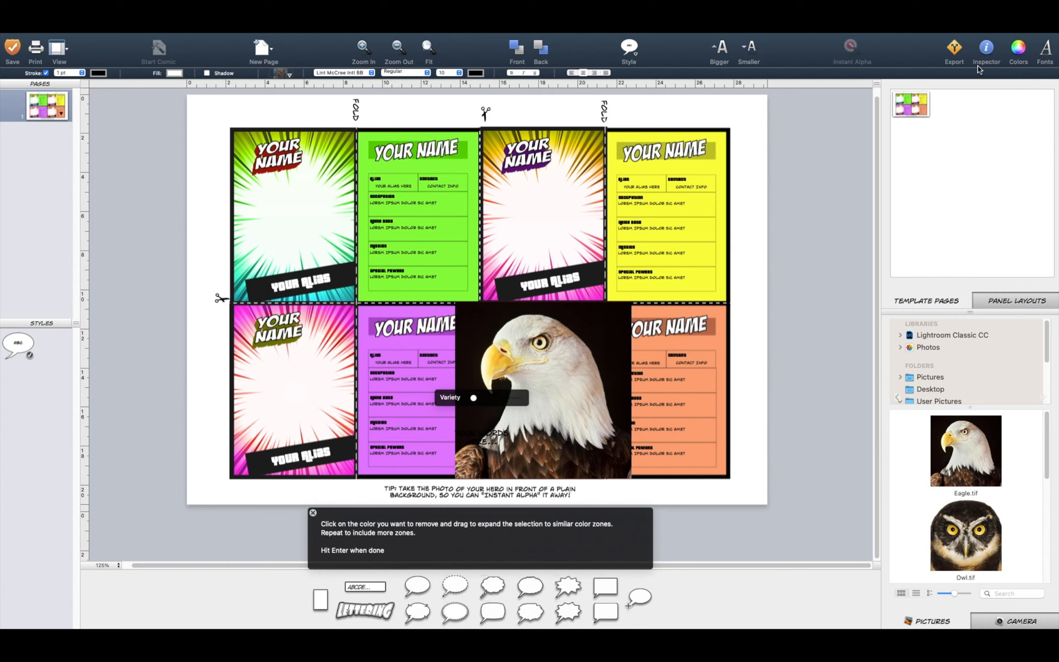
# Step: Examine each inspector section from Script through Text, and view the font chooser, closing both windows
pyautogui.click(988, 52)
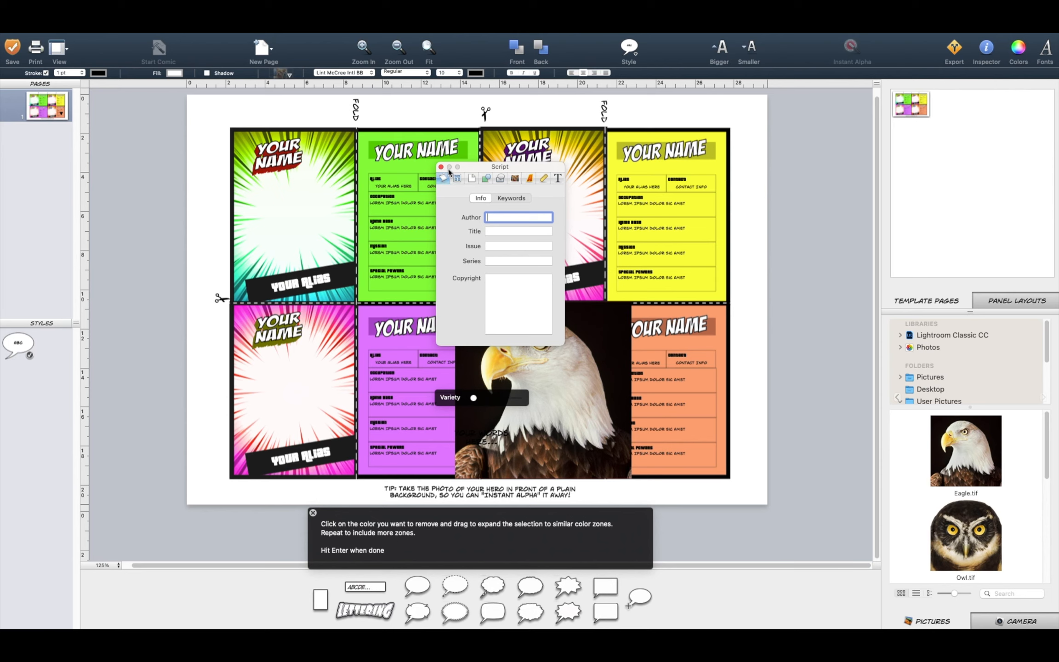
pyautogui.click(457, 178)
pyautogui.click(472, 178)
pyautogui.click(486, 178)
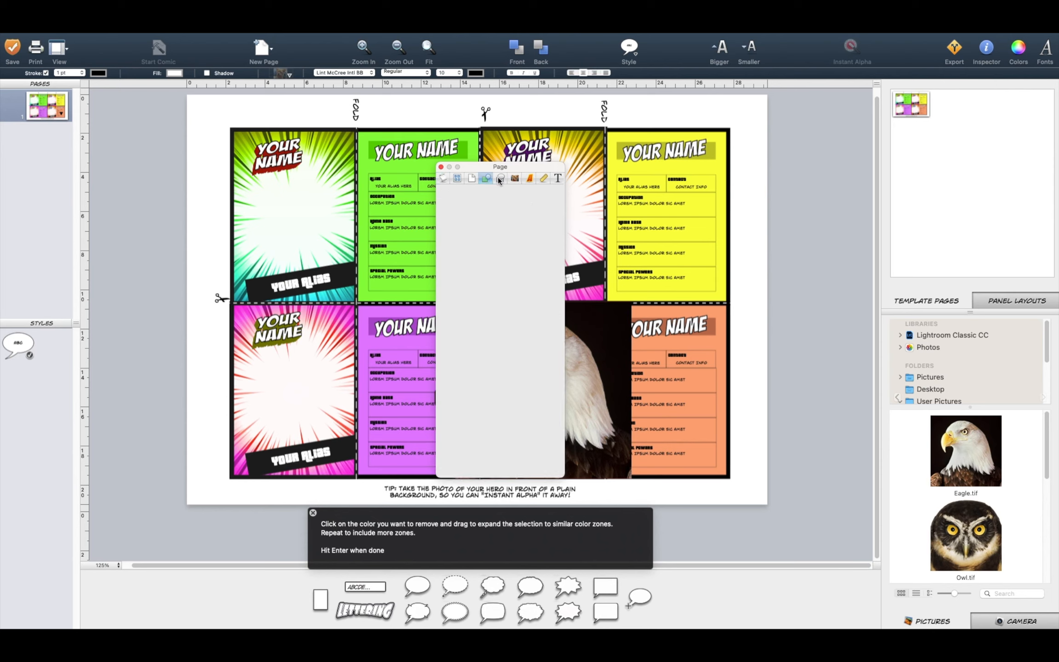
pyautogui.click(501, 179)
pyautogui.click(514, 178)
pyautogui.click(528, 179)
pyautogui.click(543, 178)
pyautogui.click(558, 178)
pyautogui.click(441, 167)
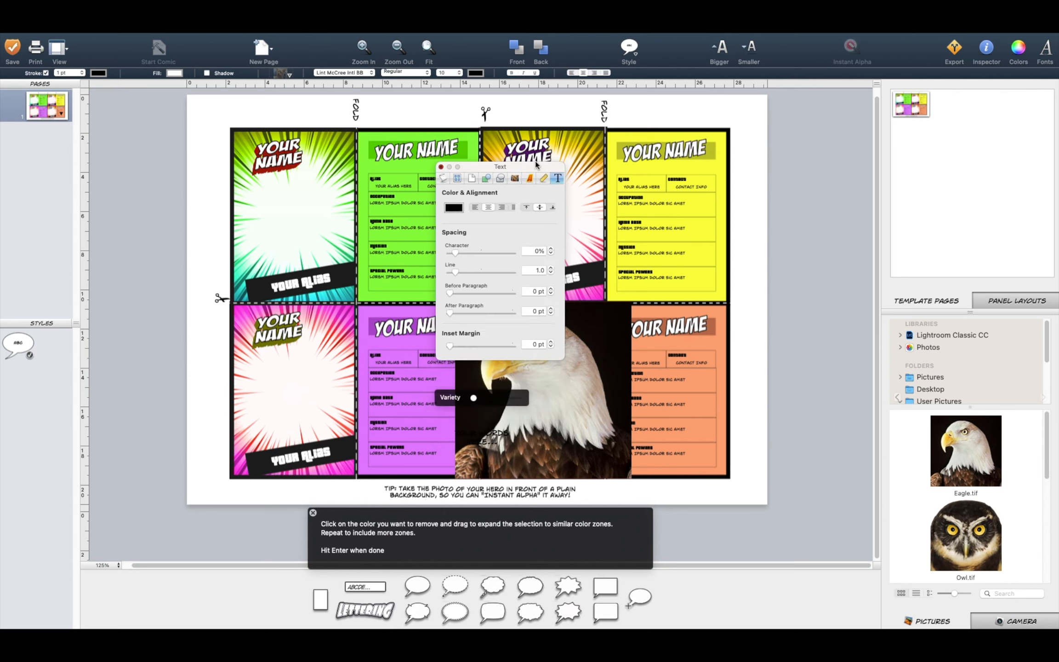
pyautogui.click(1053, 56)
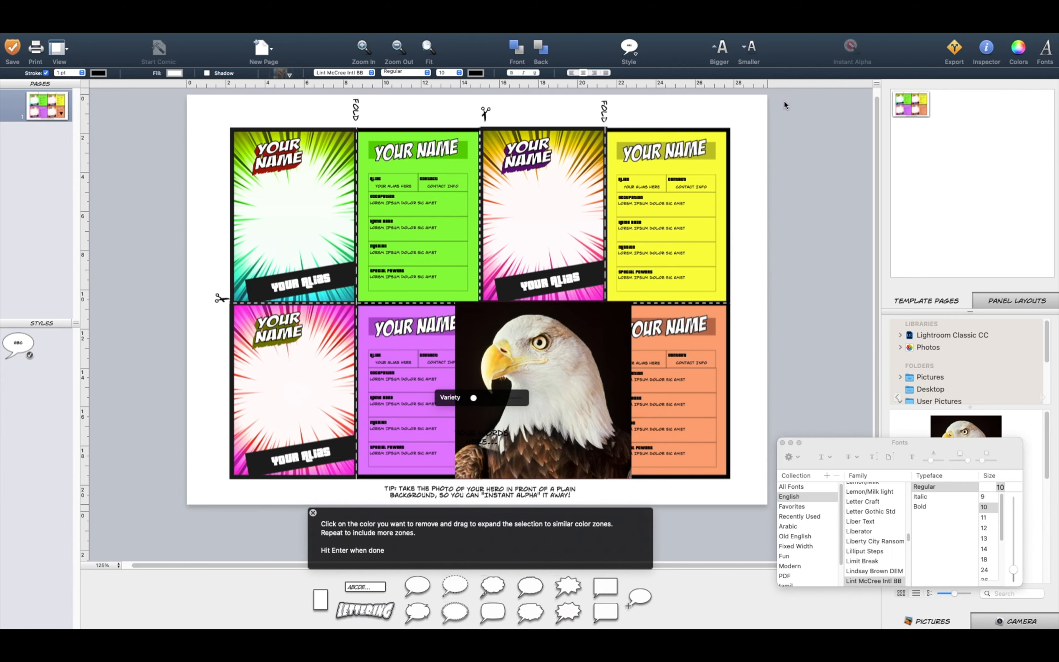
pyautogui.click(782, 443)
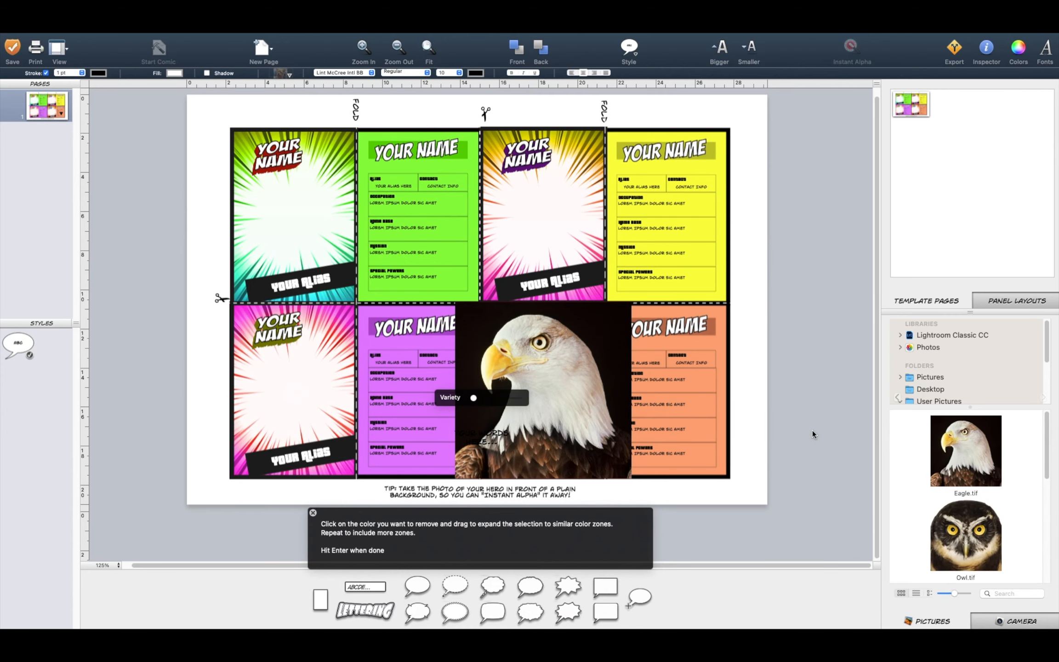
# Step: Leave full-screen view and quit the application without saving the trading card document's changes
pyautogui.click(29, 55)
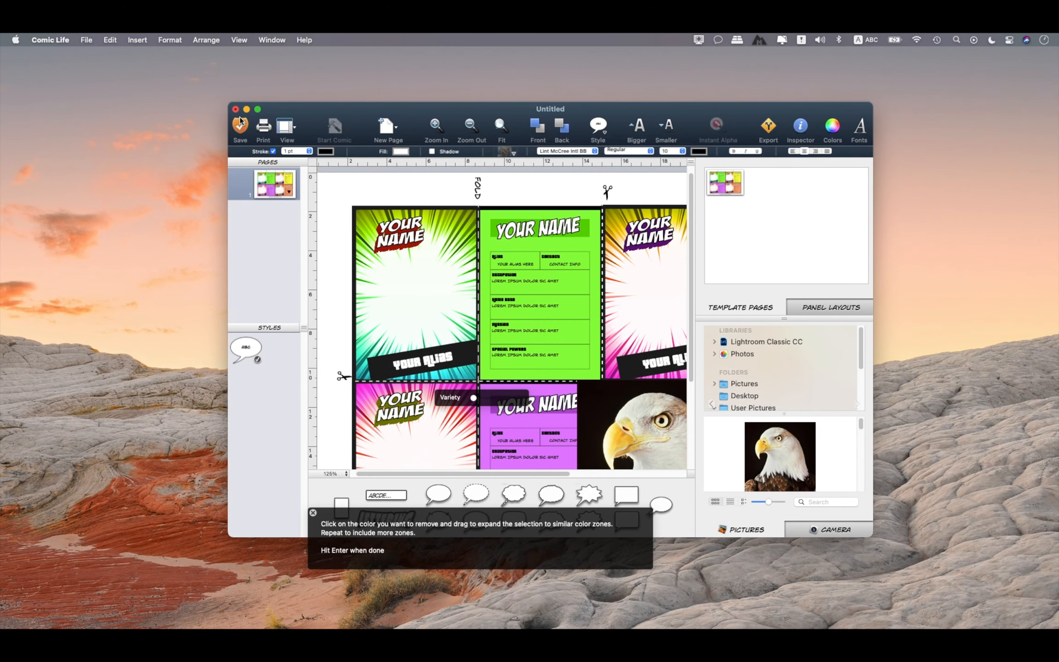
pyautogui.click(69, 37)
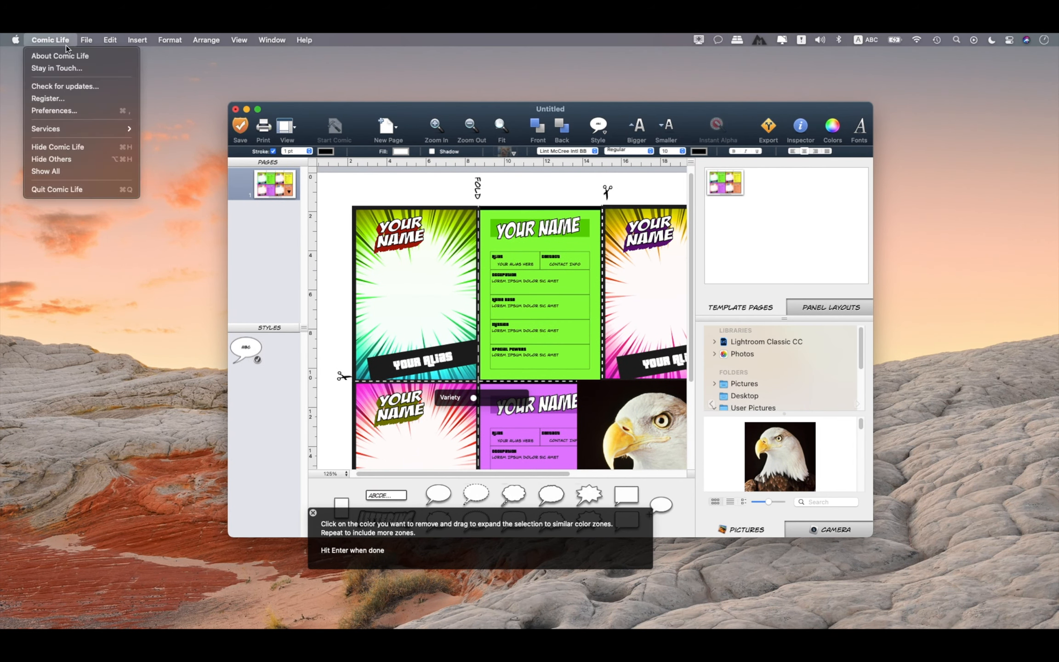
pyautogui.click(68, 188)
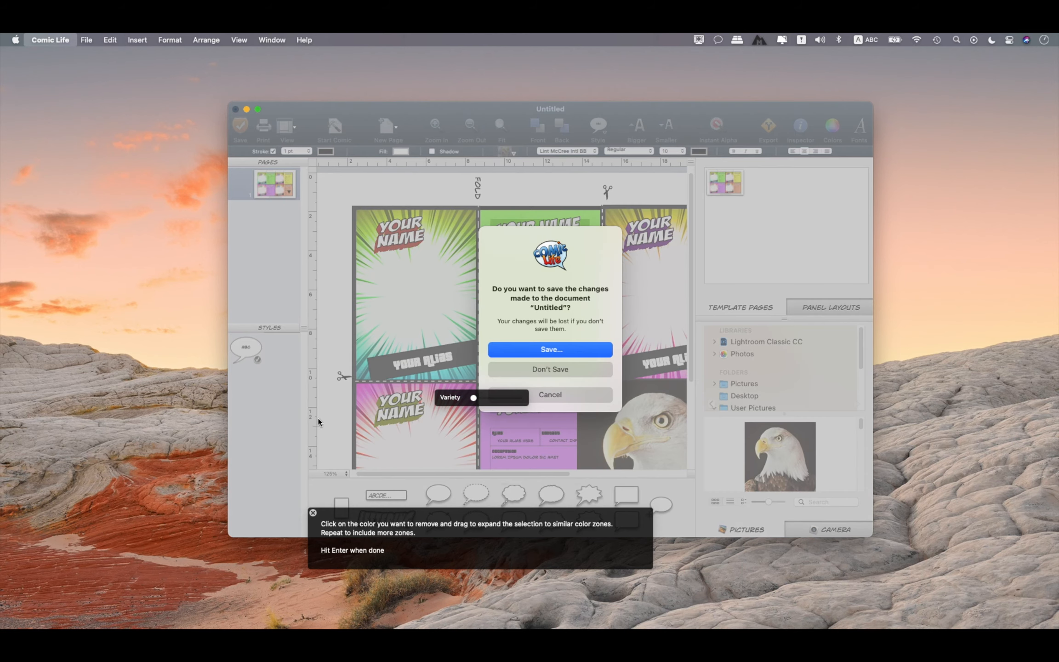
pyautogui.click(574, 374)
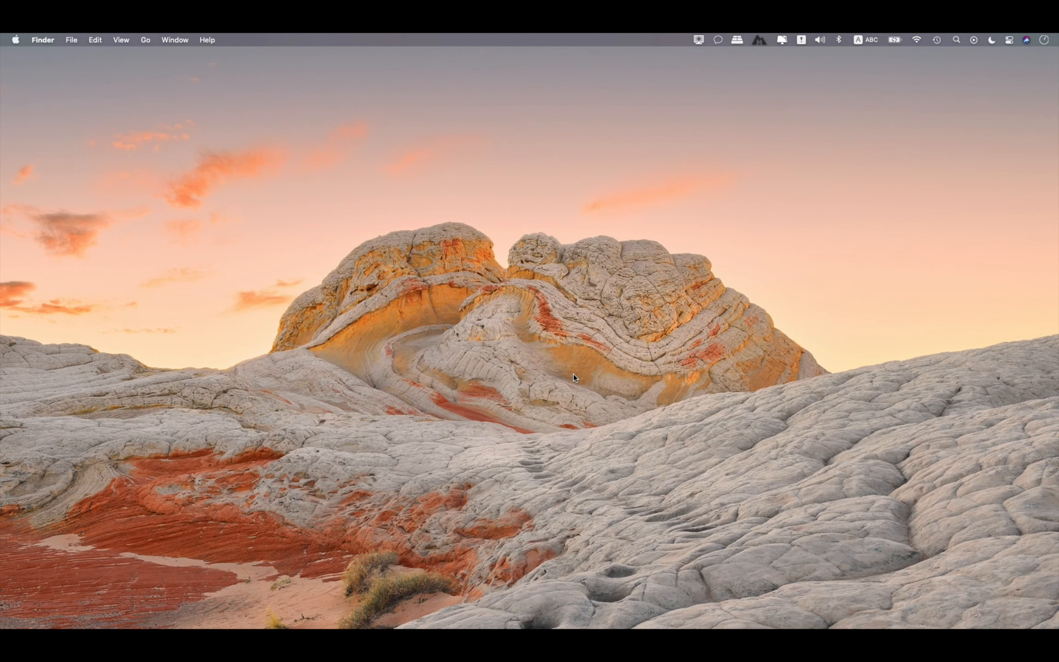